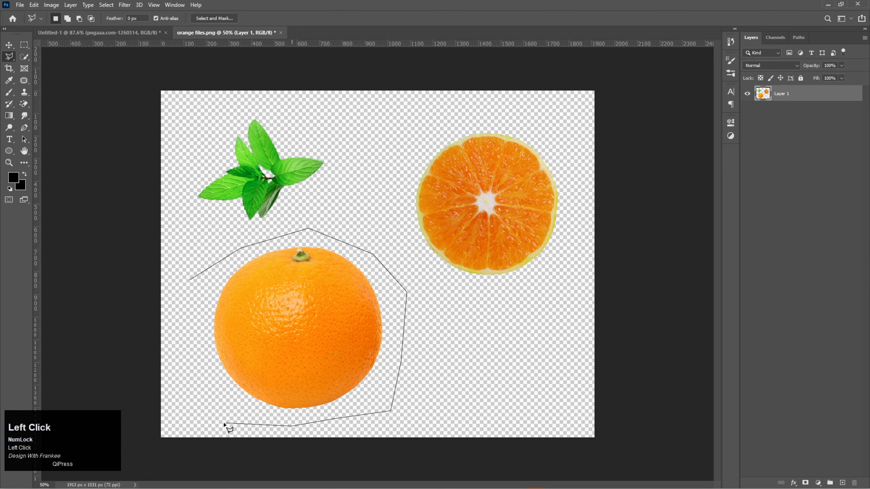
# Finish the polygonal lasso outline around the whole orange and copy the selection to a new layer
pyautogui.click(223, 423)
pyautogui.click(209, 389)
pyautogui.doubleClick(202, 312)
pyautogui.hotkey('ctrl', 'j')
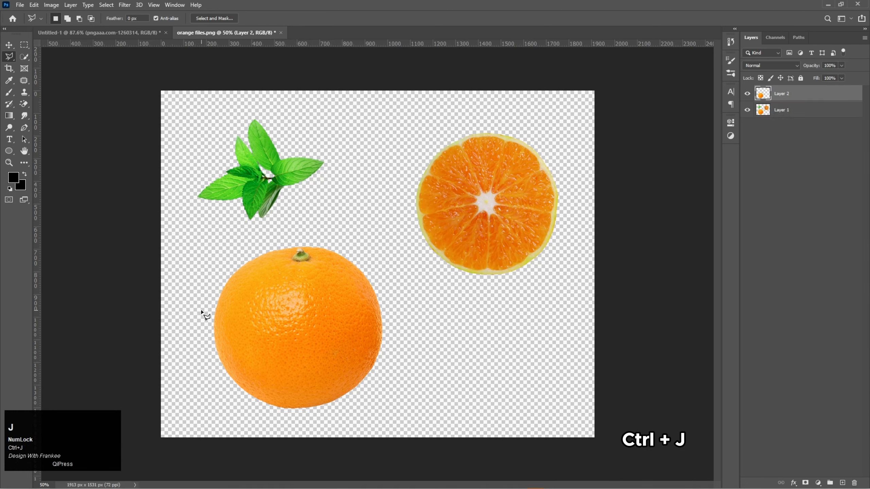
# Bring the copied orange into the Untitled-1 document and scale it to about 94%, positioned over the cup's body
pyautogui.press('v')
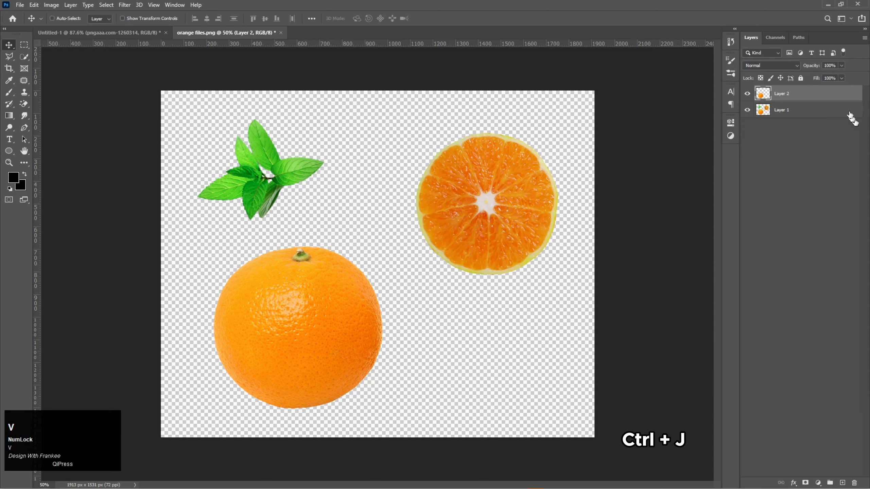
pyautogui.moveTo(794, 93); pyautogui.dragTo(384, 256)
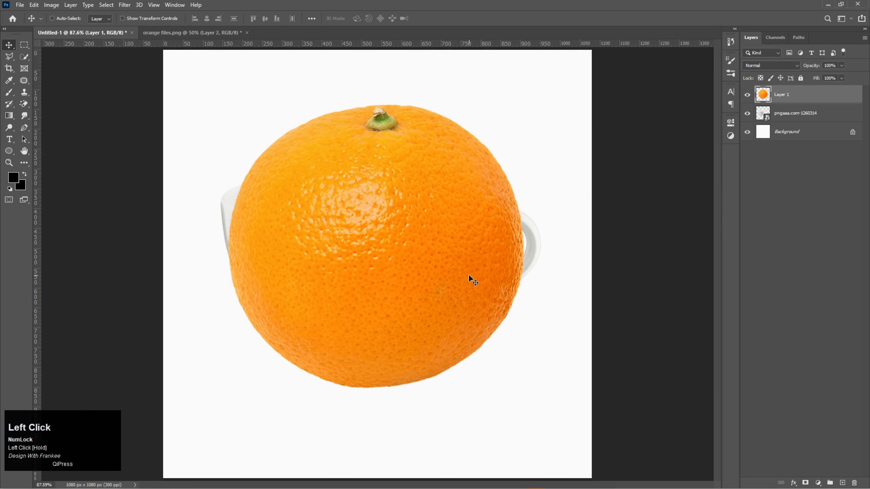
pyautogui.hotkey('ctrl', 't')
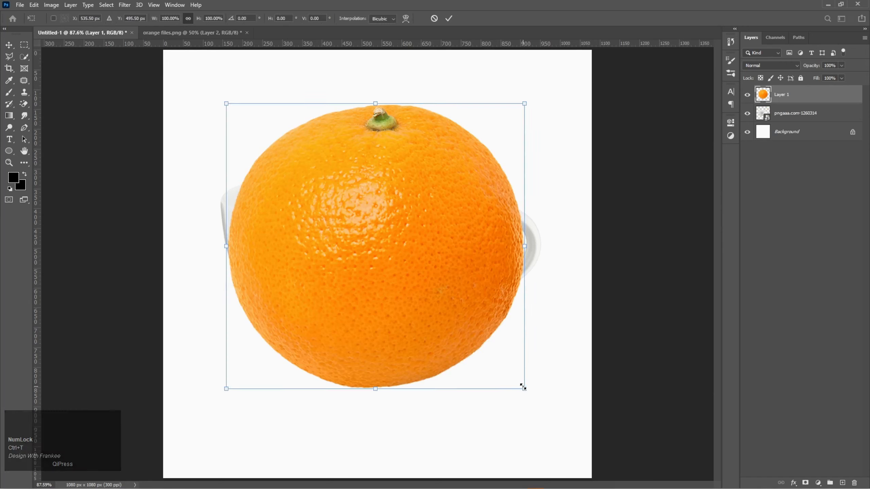
pyautogui.moveTo(523, 387)
pyautogui.mouseDown()
pyautogui.moveTo(501, 369)
pyautogui.moveTo(516, 380)
pyautogui.mouseUp()
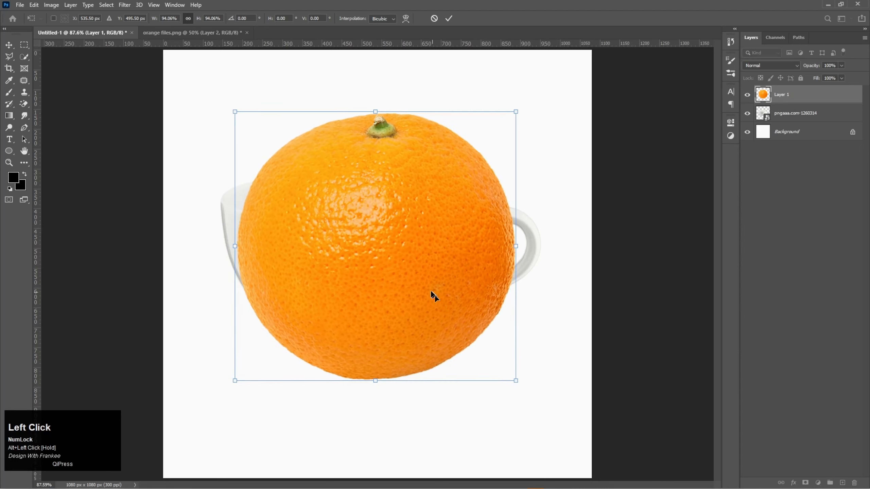
pyautogui.moveTo(432, 296); pyautogui.dragTo(394, 287)
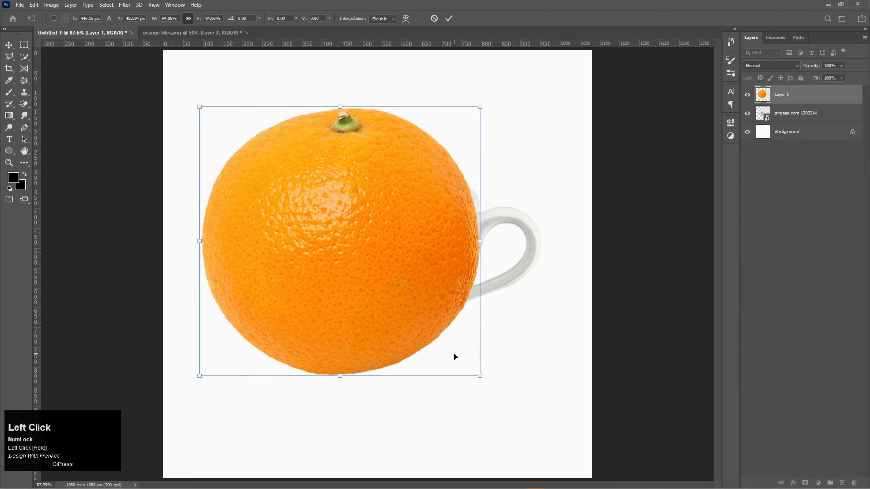
pyautogui.doubleClick(408, 289)
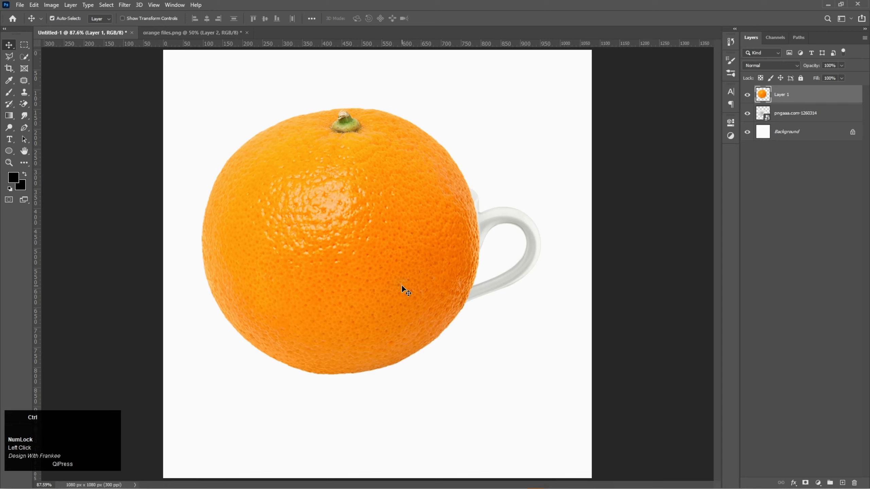
# Warp the orange outward at its sides, base and crown so that it fully covers the cup's body
pyautogui.hotkey('ctrl', 't')
pyautogui.rightClick(402, 286)
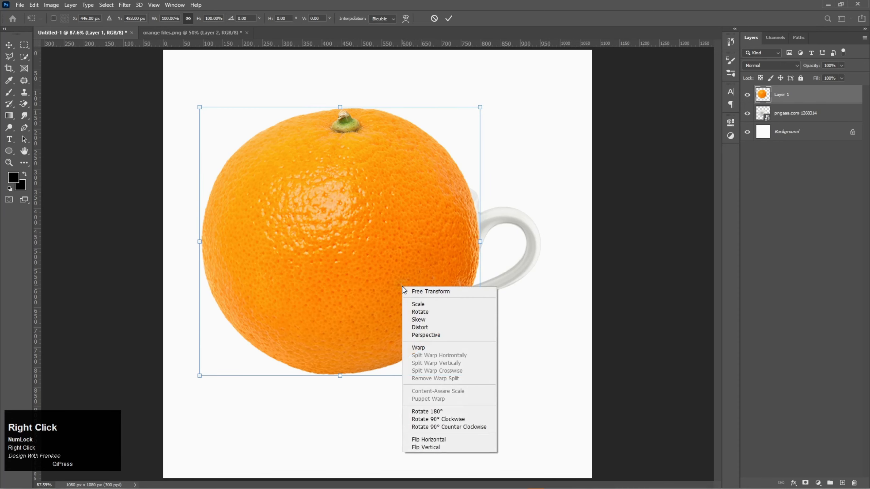
pyautogui.click(418, 347)
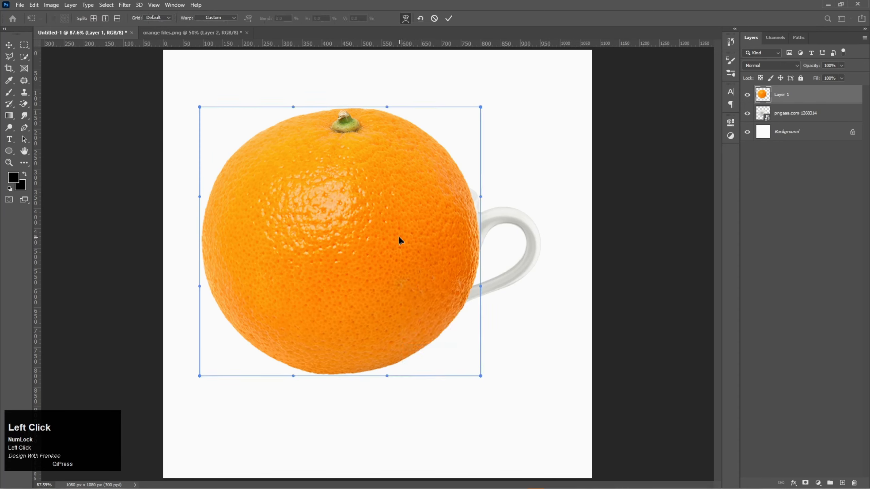
pyautogui.moveTo(400, 241); pyautogui.dragTo(421, 233)
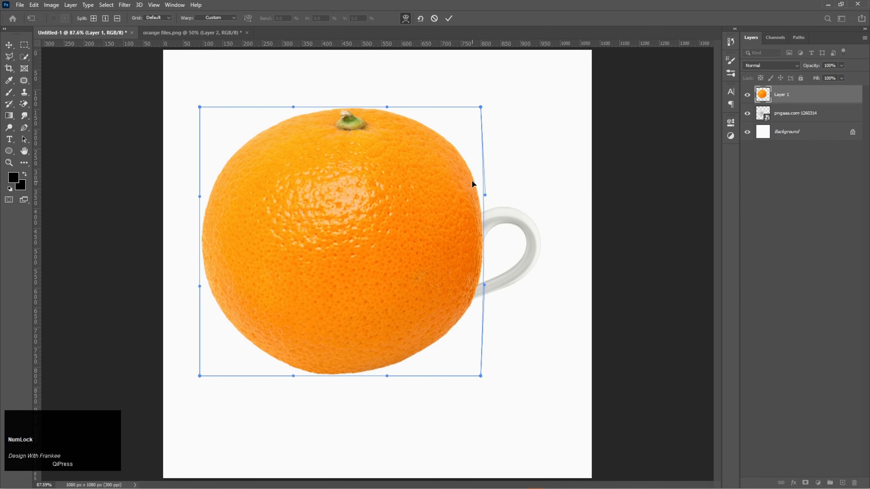
pyautogui.moveTo(472, 180); pyautogui.dragTo(480, 176)
pyautogui.moveTo(231, 198); pyautogui.dragTo(222, 182)
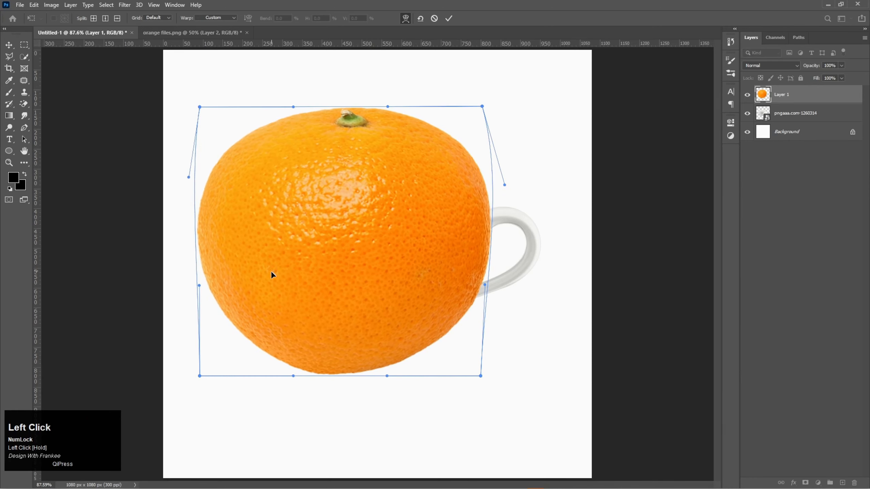
pyautogui.moveTo(262, 299); pyautogui.dragTo(256, 313)
pyautogui.moveTo(419, 304); pyautogui.dragTo(447, 306)
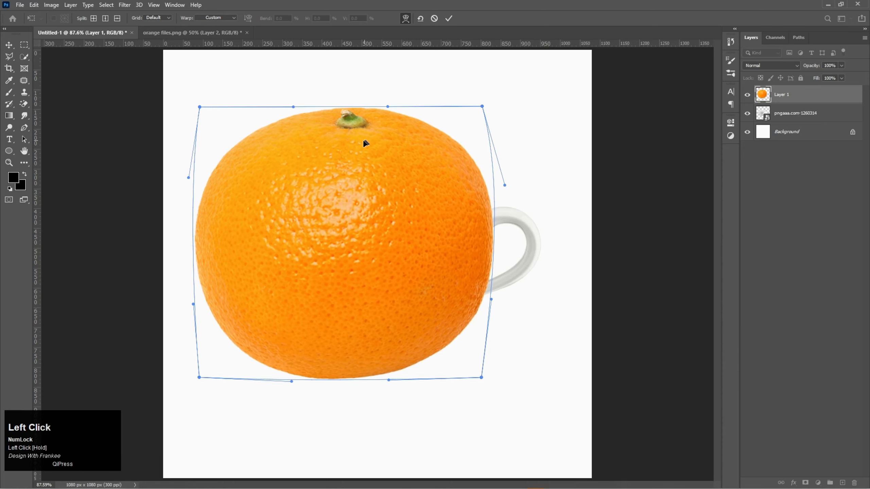
pyautogui.moveTo(365, 144); pyautogui.dragTo(359, 111)
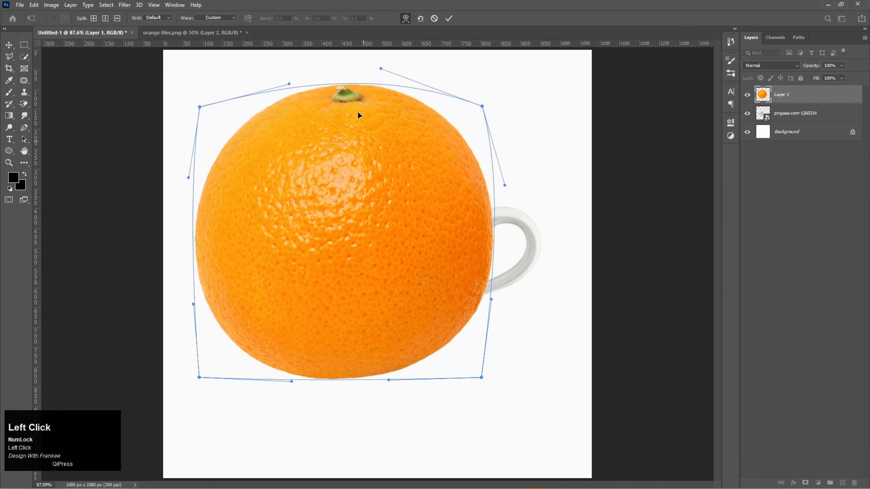
pyautogui.click(448, 19)
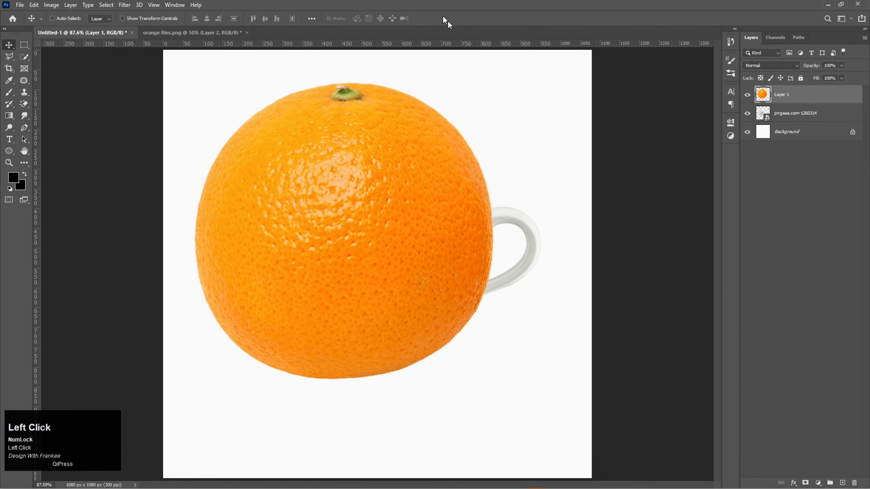
# Clip the orange layer to the cup layer and shift a duplicate of it over the cup's handle
pyautogui.rightClick(773, 101)
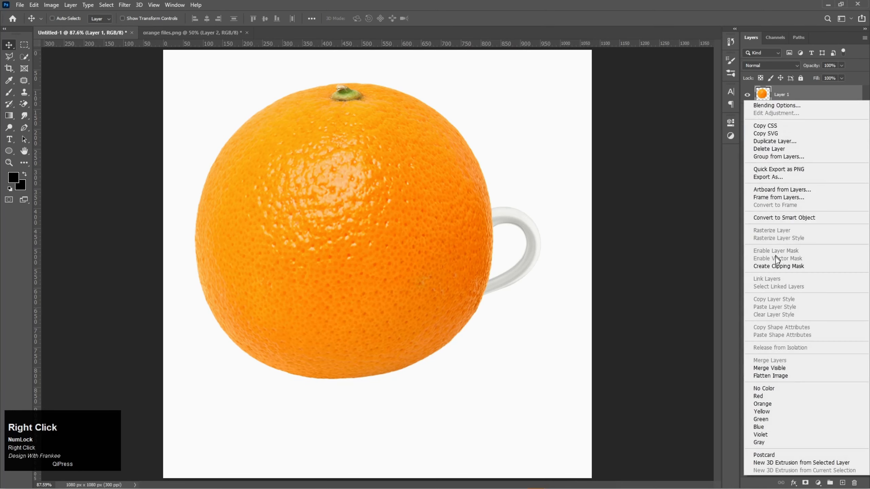
pyautogui.click(775, 265)
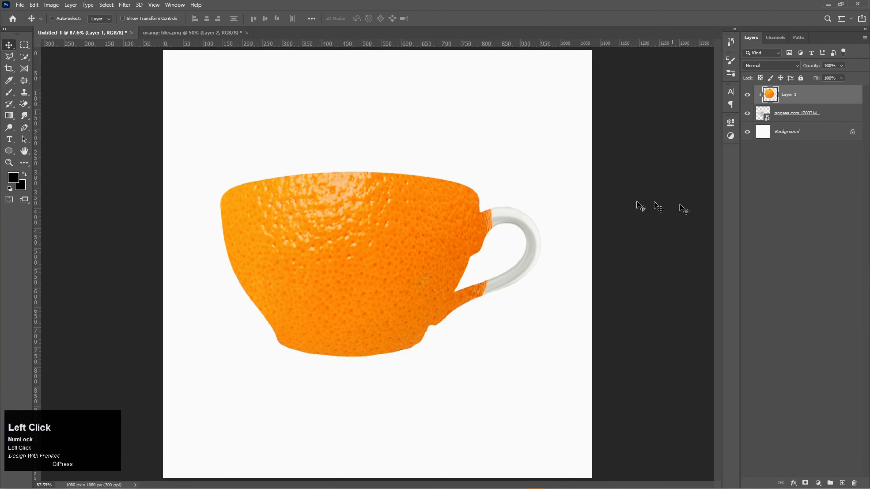
pyautogui.moveTo(810, 100); pyautogui.dragTo(842, 483)
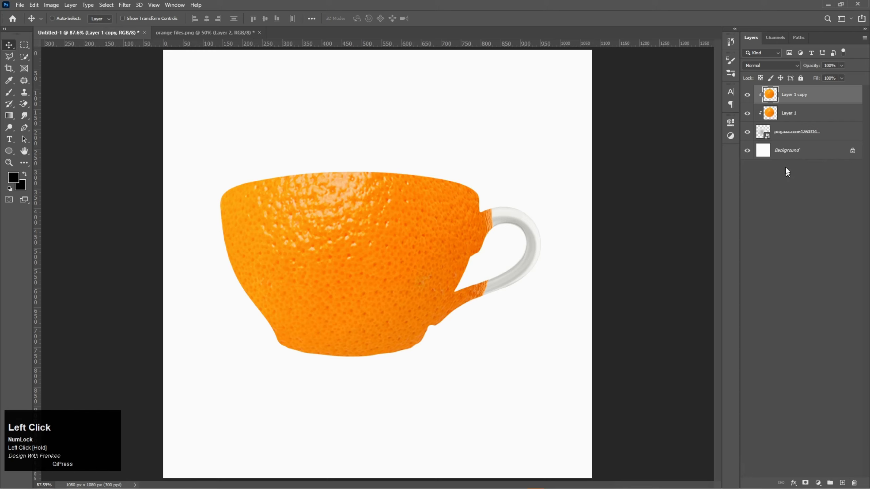
pyautogui.moveTo(383, 245); pyautogui.dragTo(488, 233)
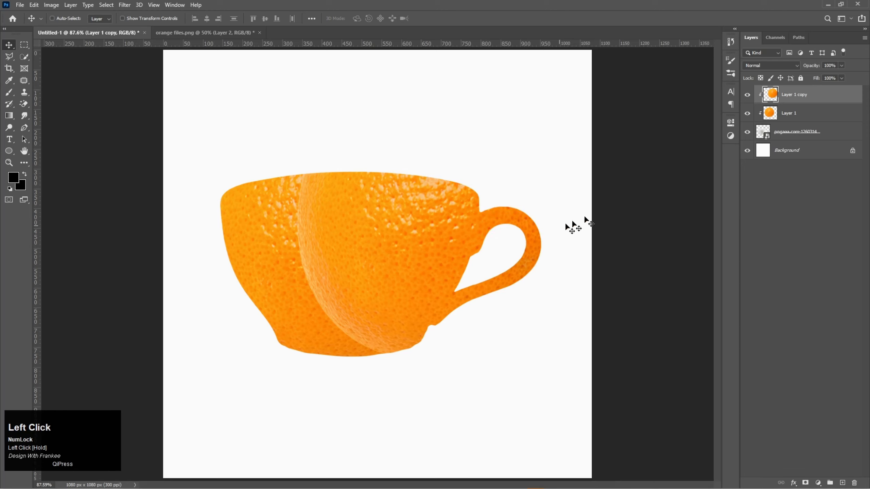
# Add a layer mask to the duplicate orange layer and choose a soft round brush for painting on it
pyautogui.click(803, 482)
pyautogui.click(10, 95)
pyautogui.rightClick(11, 97)
pyautogui.click(25, 92)
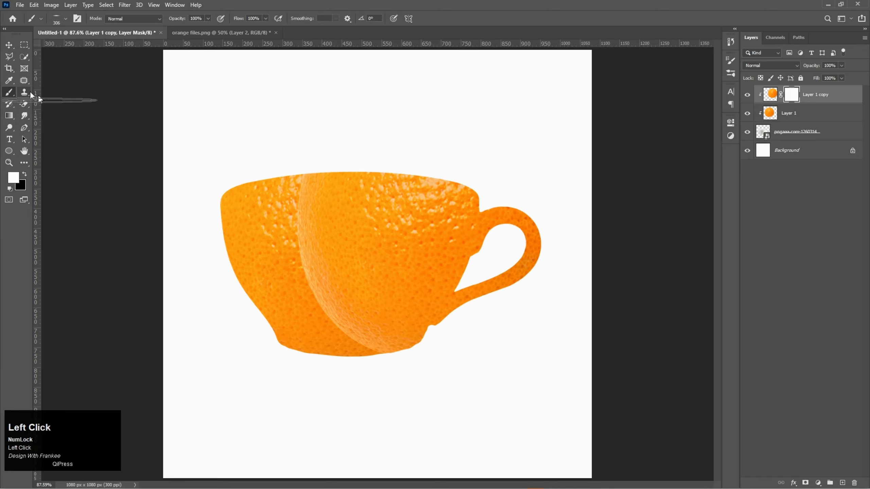
pyautogui.rightClick(390, 221)
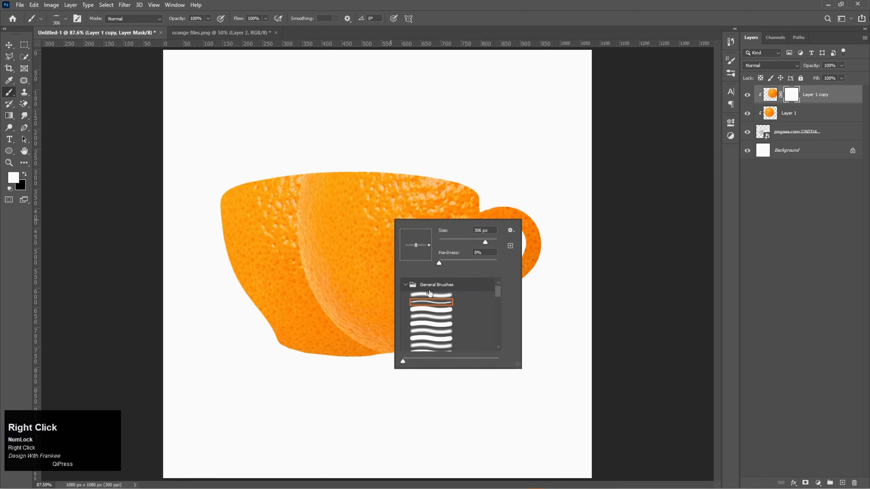
pyautogui.doubleClick(431, 295)
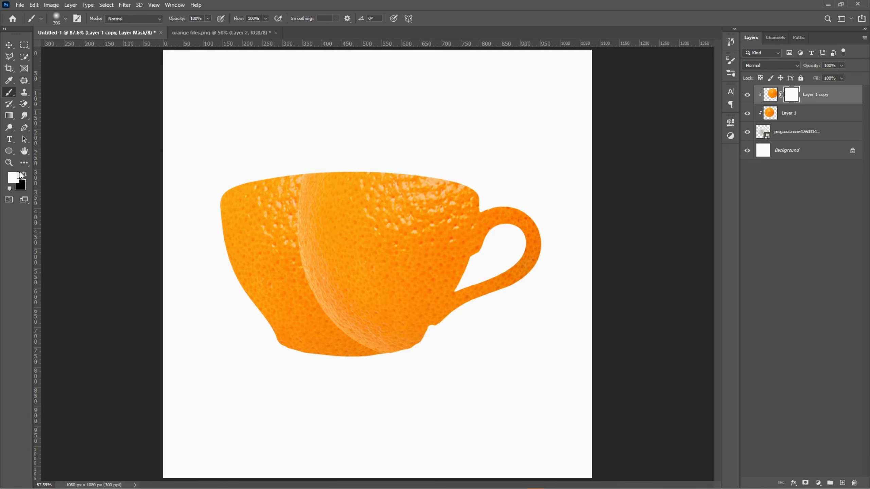
# Paint black on the duplicate's mask over the cup's body to blend away its edge, keeping the peel on the handle
pyautogui.click(10, 190)
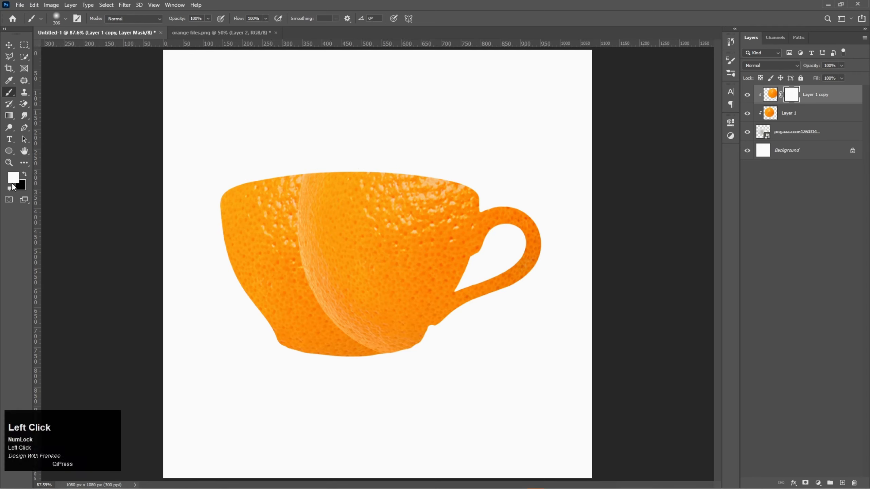
pyautogui.click(23, 175)
pyautogui.keyDown('alt'); pyautogui.scroll(1, 380, 228); pyautogui.keyUp('alt')
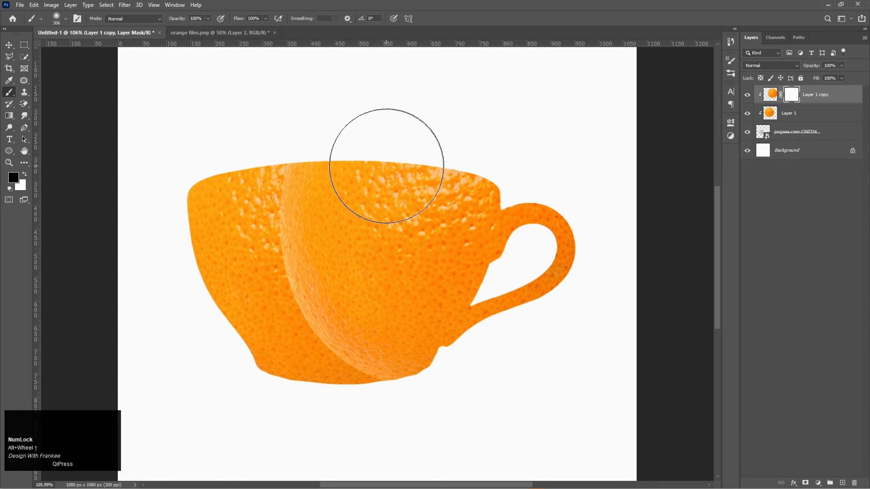
pyautogui.moveTo(386, 165)
pyautogui.mouseDown()
pyautogui.moveTo(363, 164)
pyautogui.moveTo(320, 252)
pyautogui.moveTo(301, 218)
pyautogui.moveTo(314, 171)
pyautogui.moveTo(361, 378)
pyautogui.moveTo(384, 220)
pyautogui.moveTo(420, 146)
pyautogui.moveTo(427, 156)
pyautogui.moveTo(397, 195)
pyautogui.moveTo(363, 298)
pyautogui.moveTo(351, 381)
pyautogui.moveTo(385, 194)
pyautogui.moveTo(378, 190)
pyautogui.moveTo(345, 295)
pyautogui.moveTo(370, 358)
pyautogui.mouseUp()
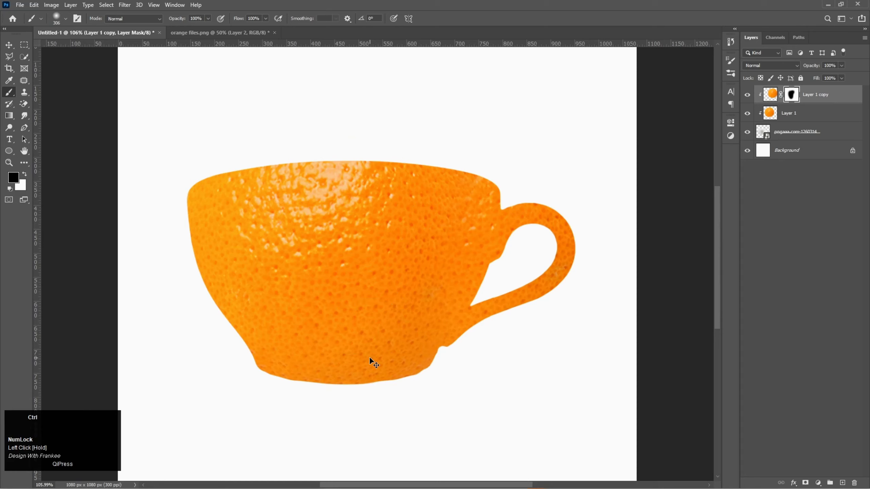
pyautogui.hotkey('ctrl', '0')
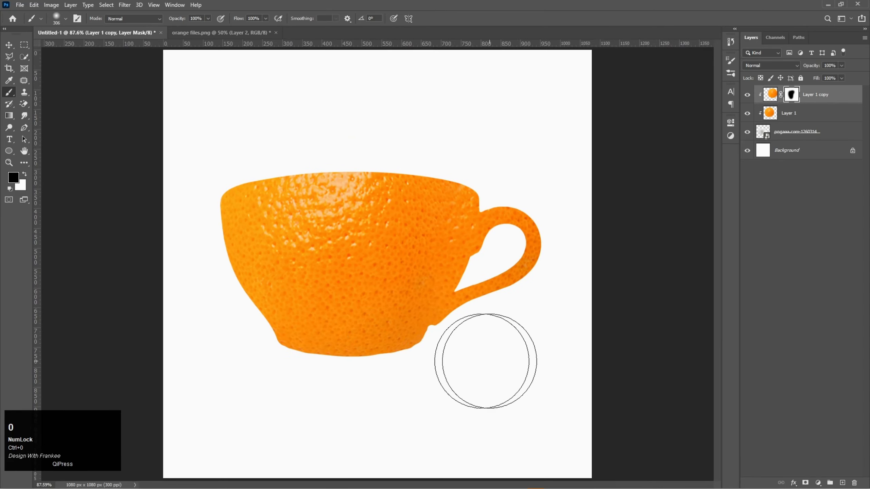
pyautogui.press('v')
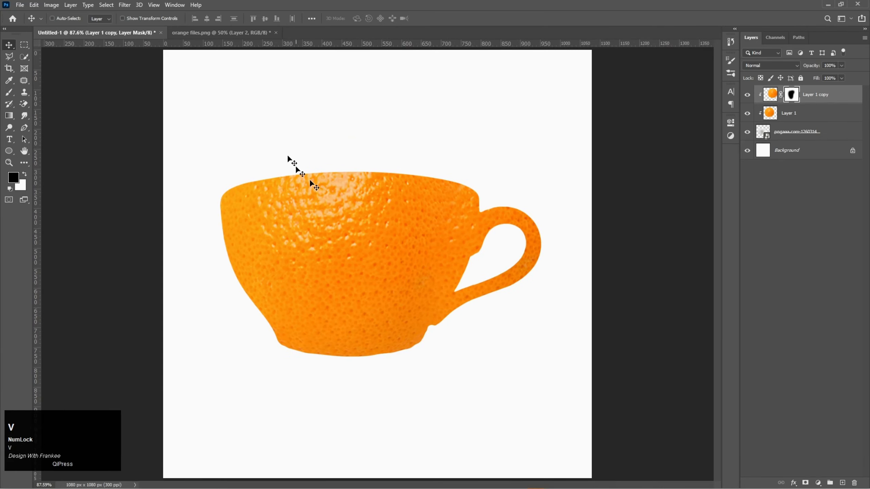
# In orange files.png, outline the cut orange slice with the Polygonal Lasso tool
pyautogui.click(213, 33)
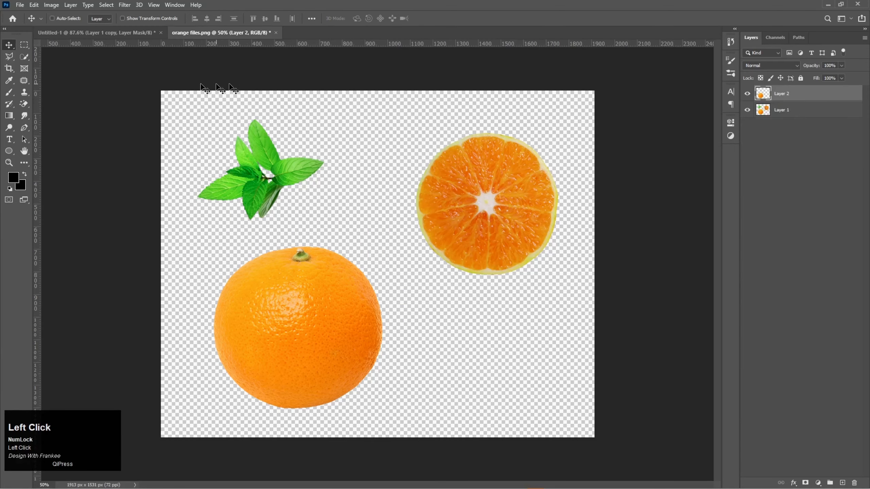
pyautogui.rightClick(10, 59)
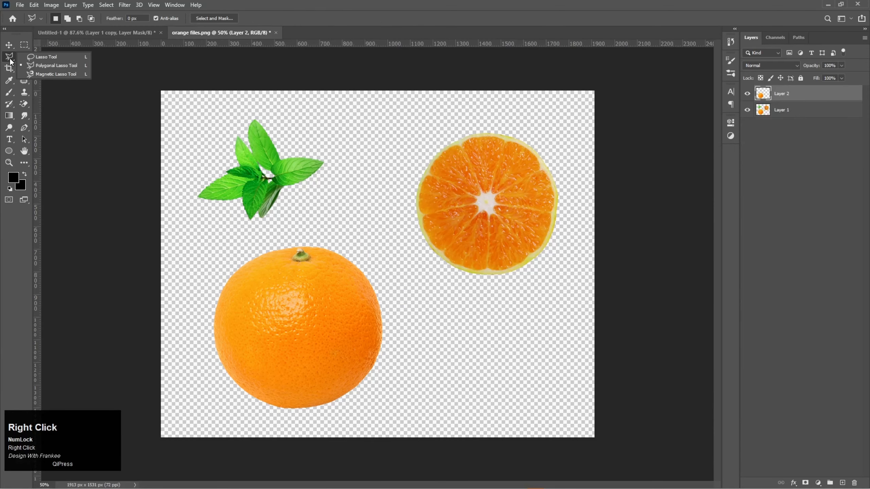
pyautogui.click(31, 65)
pyautogui.click(434, 120)
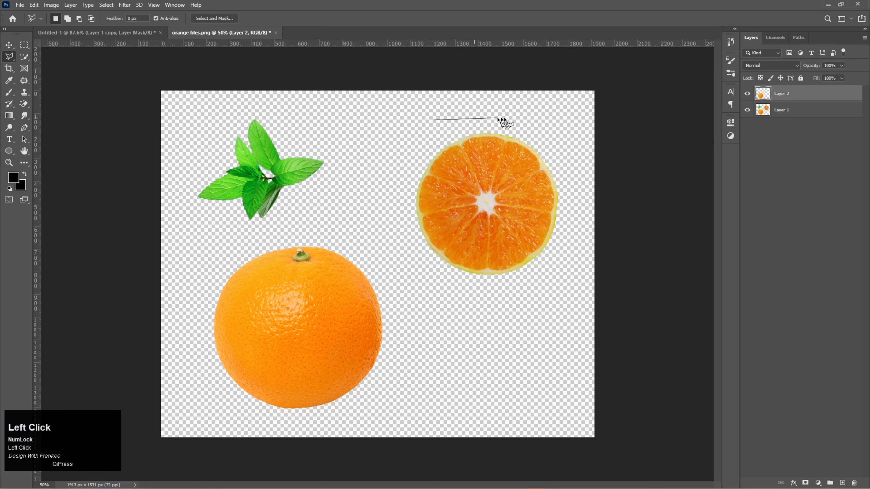
pyautogui.click(530, 120)
pyautogui.click(573, 147)
pyautogui.click(573, 251)
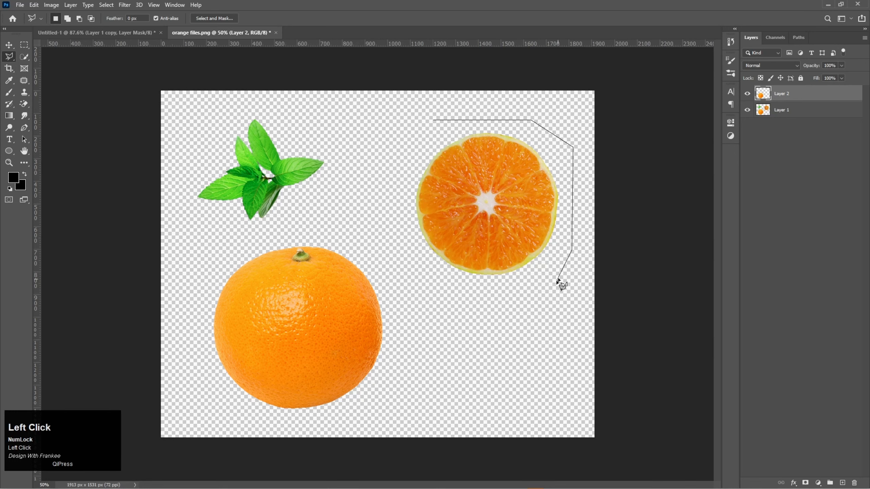
pyautogui.click(556, 284)
pyautogui.click(465, 292)
pyautogui.click(418, 280)
pyautogui.doubleClick(394, 210)
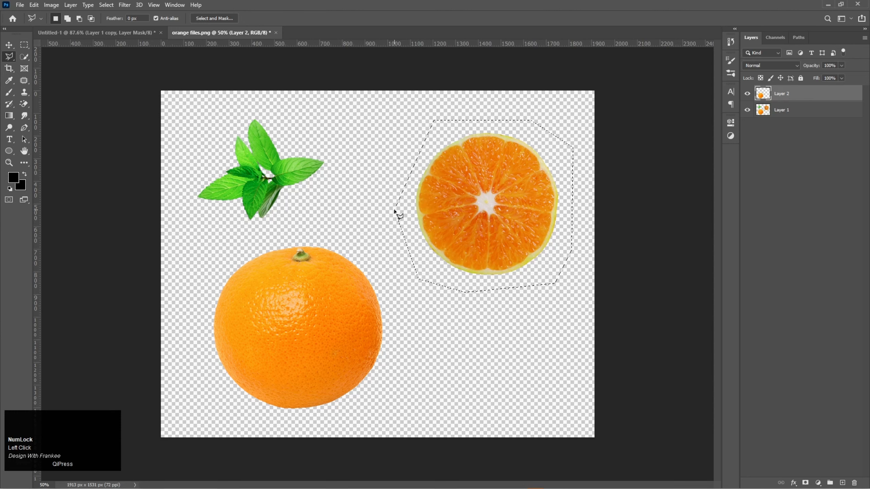
# Copy the selected slice from Layer 1 to a new layer and place it over the cup in the Untitled-1 document
pyautogui.click(784, 109)
pyautogui.hotkey('ctrl', 'j')
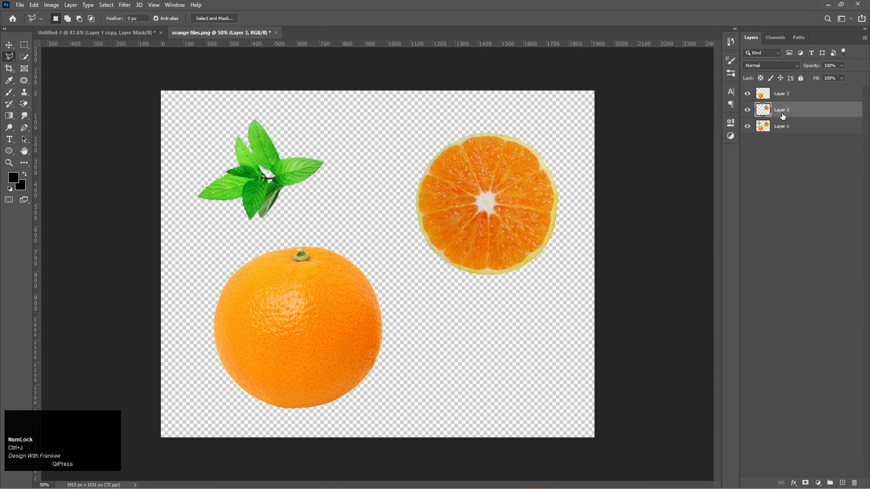
pyautogui.press('v')
pyautogui.moveTo(783, 116)
pyautogui.mouseDown()
pyautogui.moveTo(793, 115)
pyautogui.moveTo(190, 80)
pyautogui.moveTo(121, 29)
pyautogui.moveTo(344, 212)
pyautogui.moveTo(386, 237)
pyautogui.mouseUp()
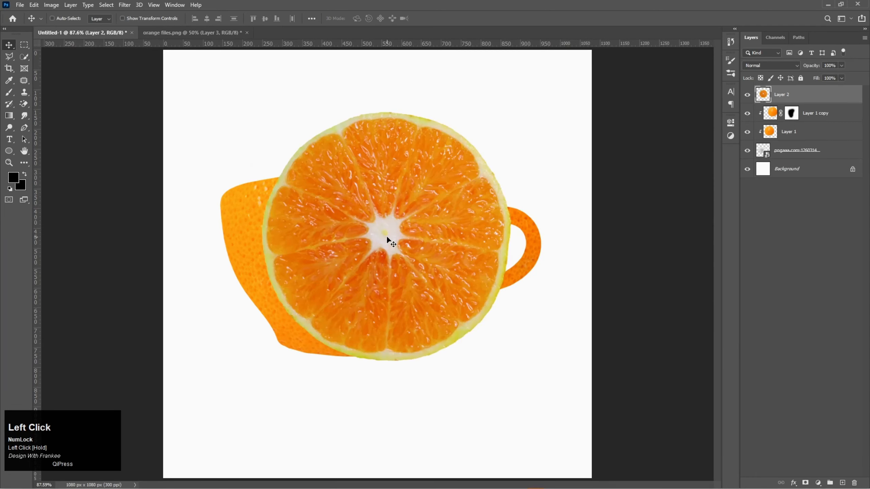
# Hide Layer 1 and Layer 1 copy, then scale the orange slice to about 80% and move it over the cup's opening
pyautogui.click(746, 113)
pyautogui.click(747, 131)
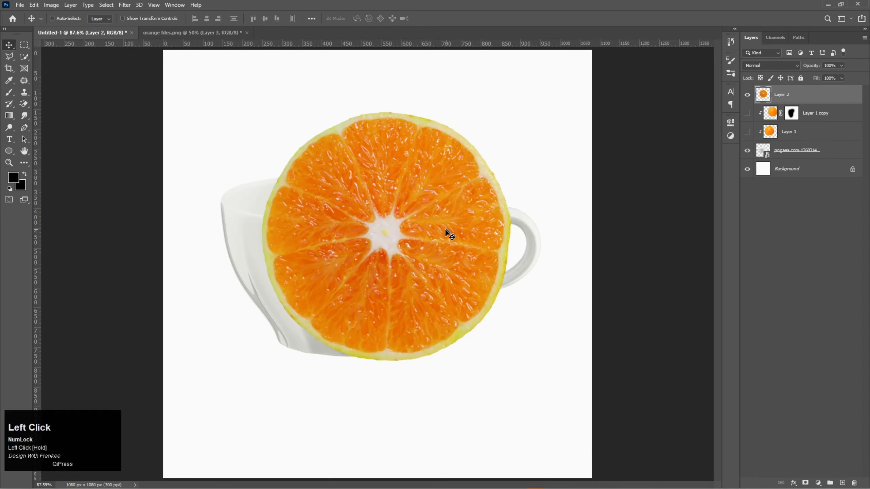
pyautogui.hotkey('ctrl', 't')
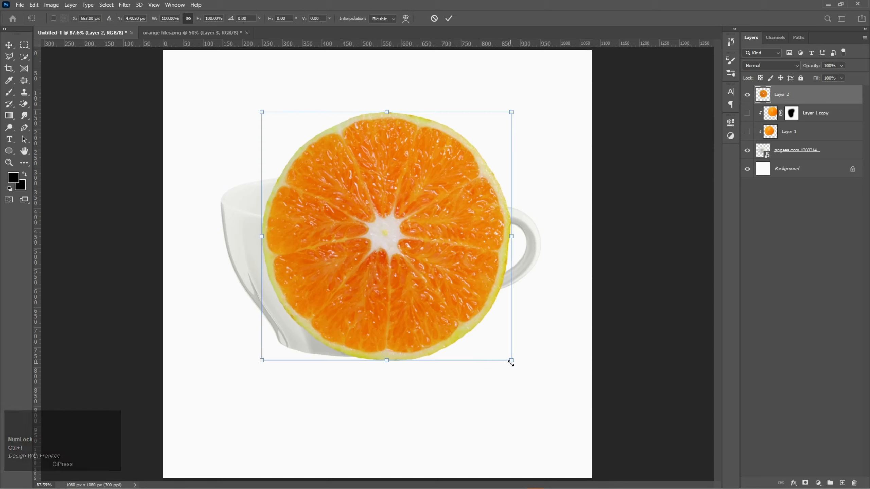
pyautogui.moveTo(511, 361); pyautogui.dragTo(481, 339)
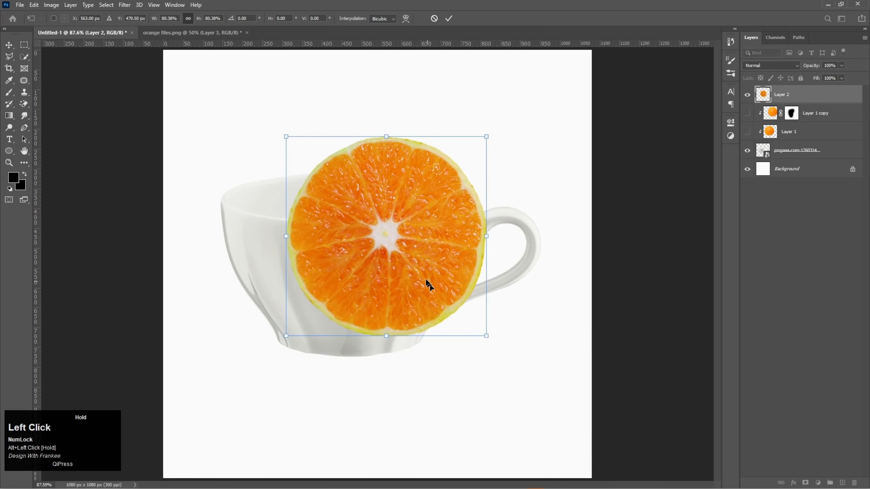
pyautogui.moveTo(427, 285); pyautogui.dragTo(389, 253)
# Distort the orange slice into a flat ellipse about 101% wide and 26% high, spanning the cup's rim
pyautogui.rightClick(371, 209)
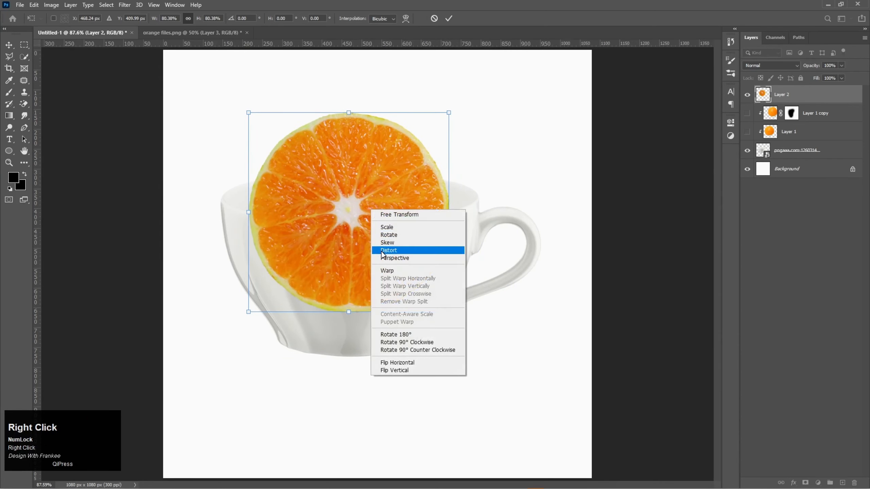
pyautogui.click(382, 250)
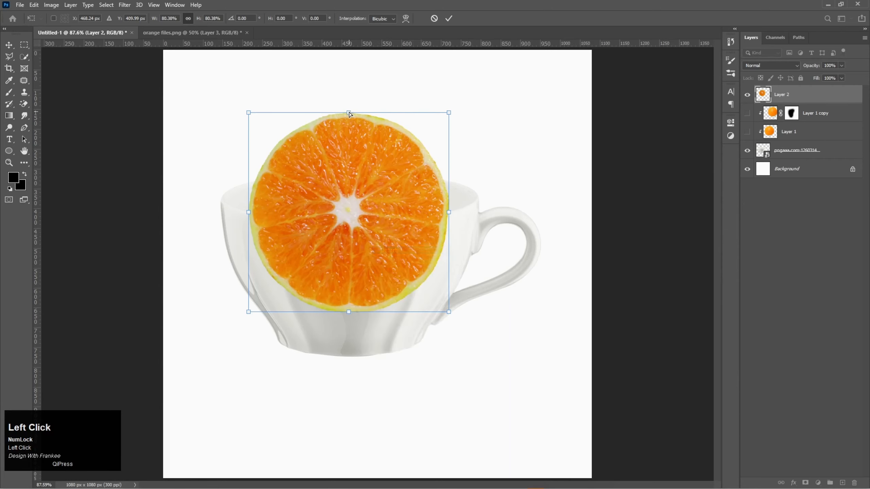
pyautogui.moveTo(349, 114); pyautogui.dragTo(348, 163)
pyautogui.moveTo(343, 219); pyautogui.dragTo(345, 205)
pyautogui.moveTo(350, 146); pyautogui.dragTo(353, 165)
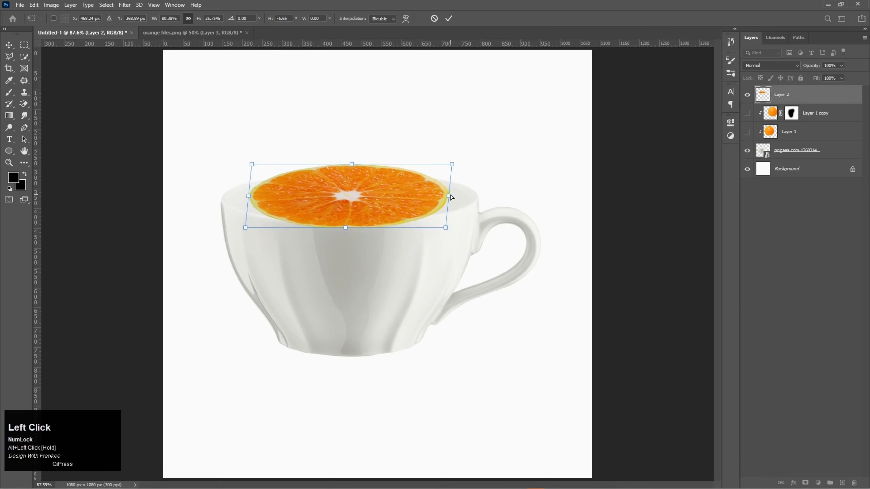
pyautogui.moveTo(451, 197); pyautogui.dragTo(475, 198)
pyautogui.moveTo(250, 198); pyautogui.dragTo(225, 198)
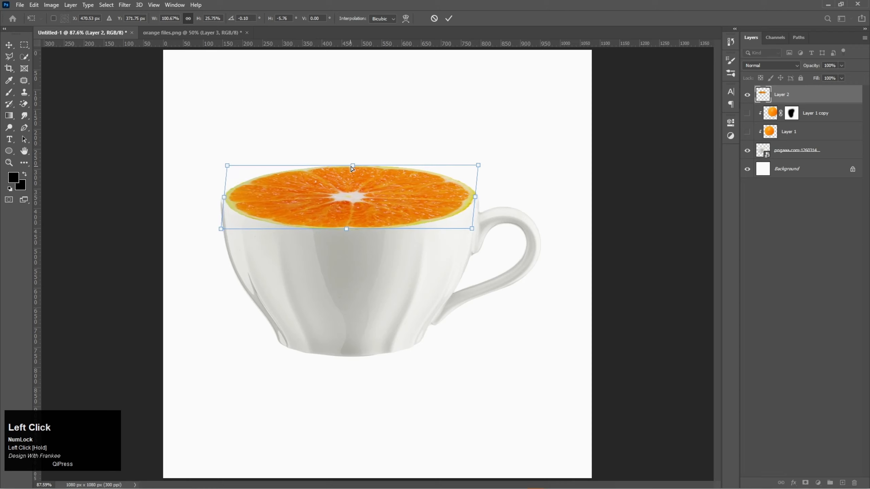
# Fine-tune the slice's edges to fit the rim at about 103% width and 21% height, and apply the transformation
pyautogui.moveTo(353, 167); pyautogui.dragTo(351, 169)
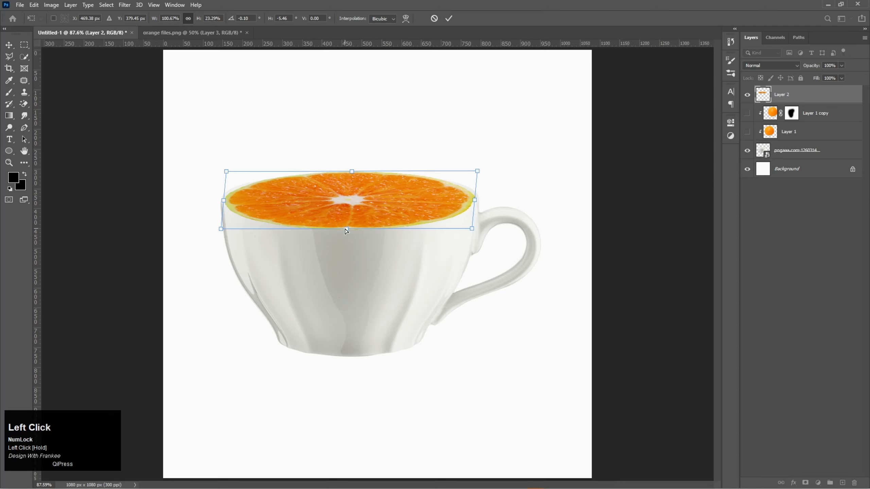
pyautogui.moveTo(345, 231); pyautogui.dragTo(348, 224)
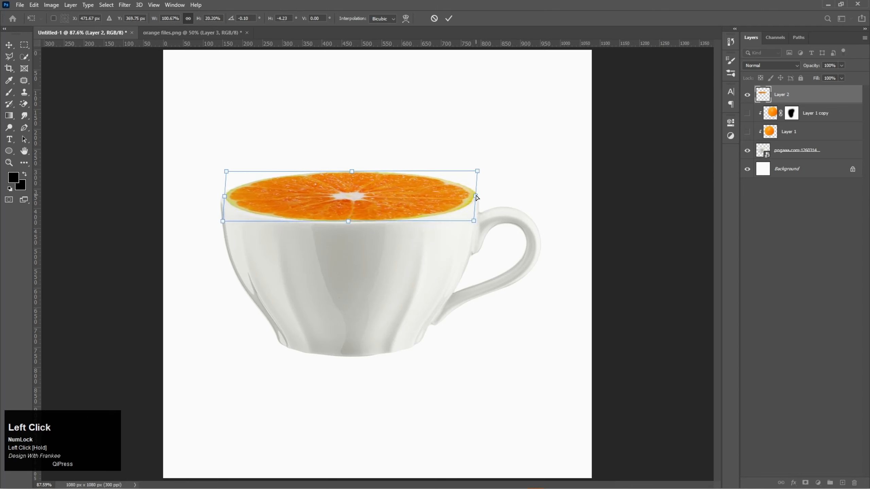
pyautogui.moveTo(476, 198); pyautogui.dragTo(479, 196)
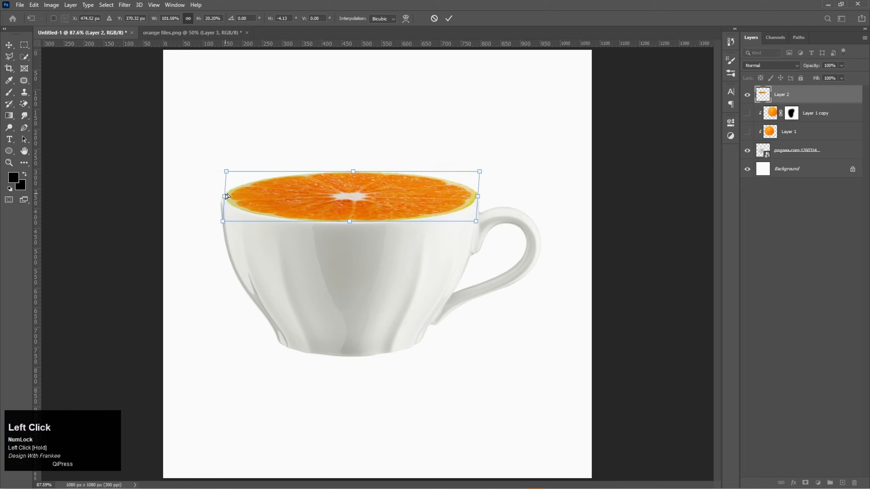
pyautogui.moveTo(225, 200); pyautogui.dragTo(222, 202)
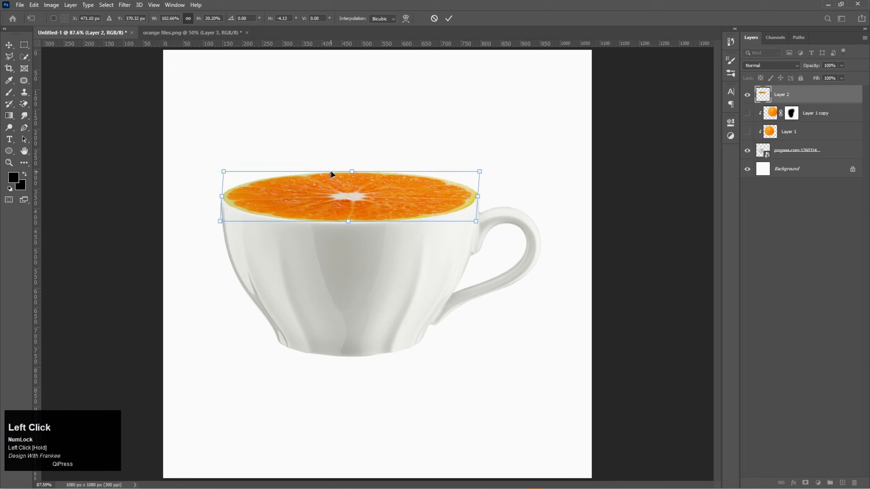
pyautogui.moveTo(354, 175); pyautogui.dragTo(353, 173)
pyautogui.moveTo(348, 224); pyautogui.dragTo(351, 227)
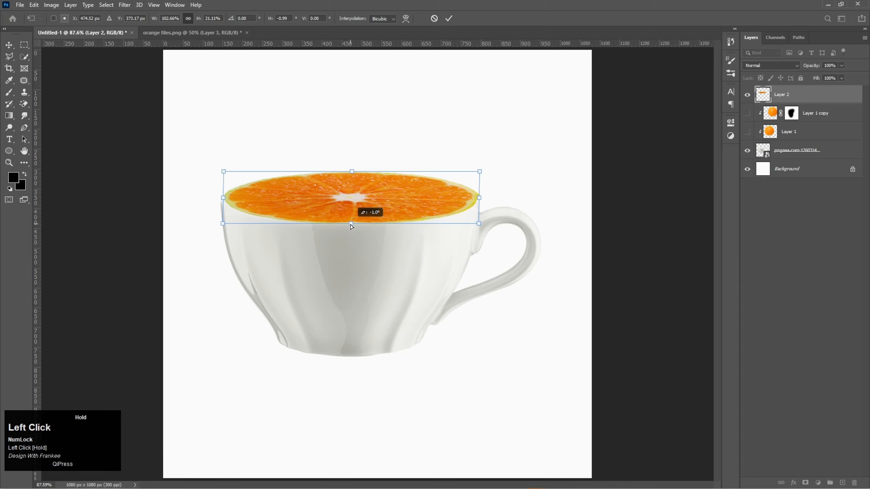
pyautogui.moveTo(351, 227); pyautogui.dragTo(350, 226)
pyautogui.moveTo(224, 202); pyautogui.dragTo(222, 201)
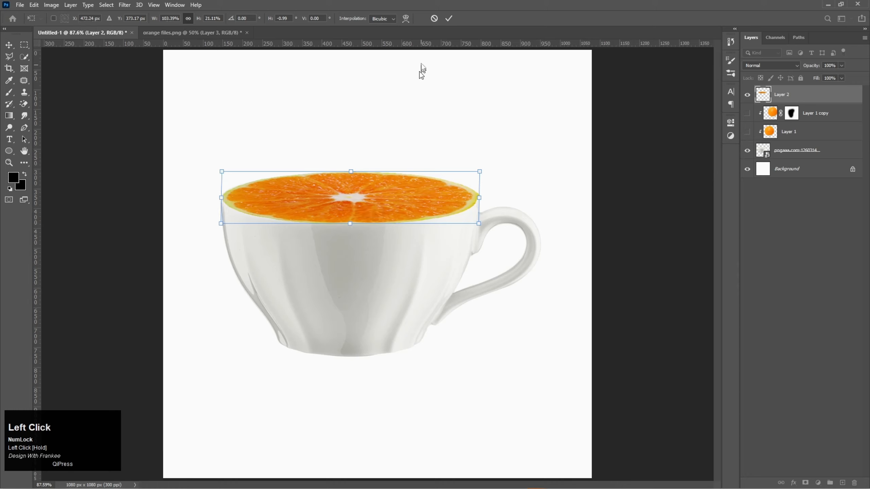
pyautogui.click(450, 18)
# Clip the slice on Layer 2 to the cup and show Layer 1 copy and Layer 1 again
pyautogui.rightClick(784, 99)
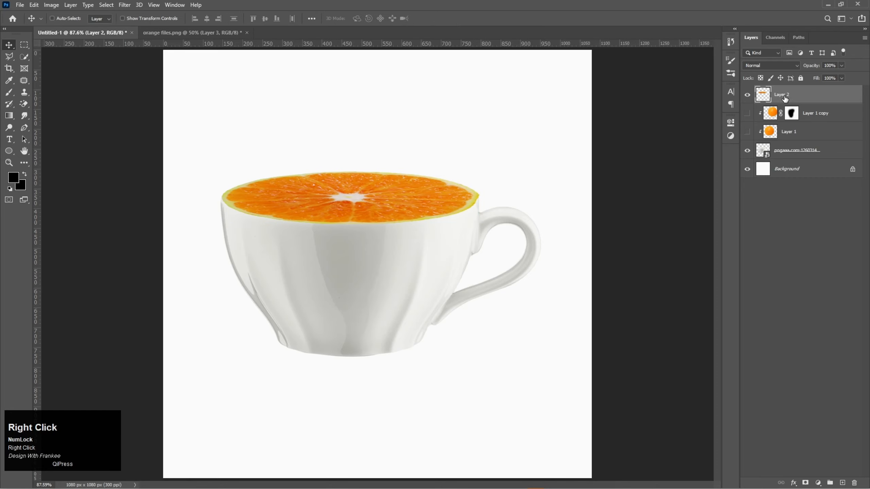
pyautogui.click(779, 262)
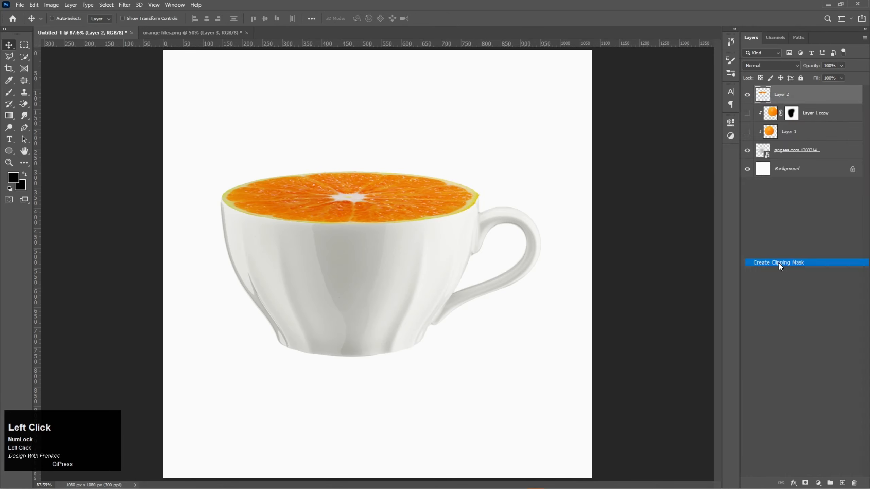
pyautogui.click(747, 114)
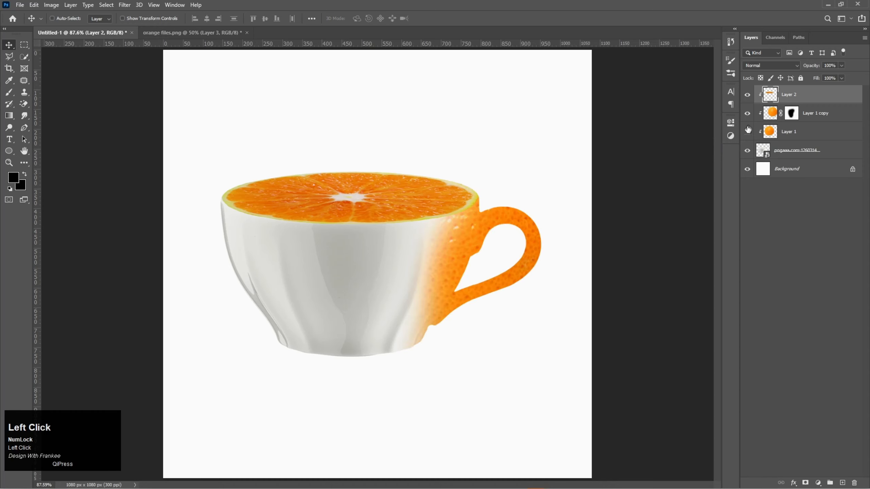
pyautogui.click(747, 132)
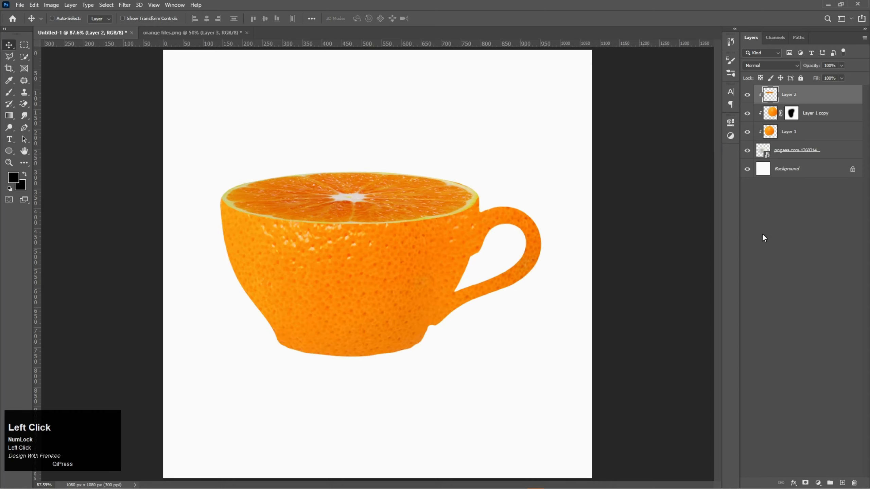
# Group the cup layer with its three clipped orange layers, and toggle the group's visibility to check it
pyautogui.hotkey('ctrl', '0')
pyautogui.keyDown('shift'); pyautogui.click(797, 150); pyautogui.keyUp('shift')
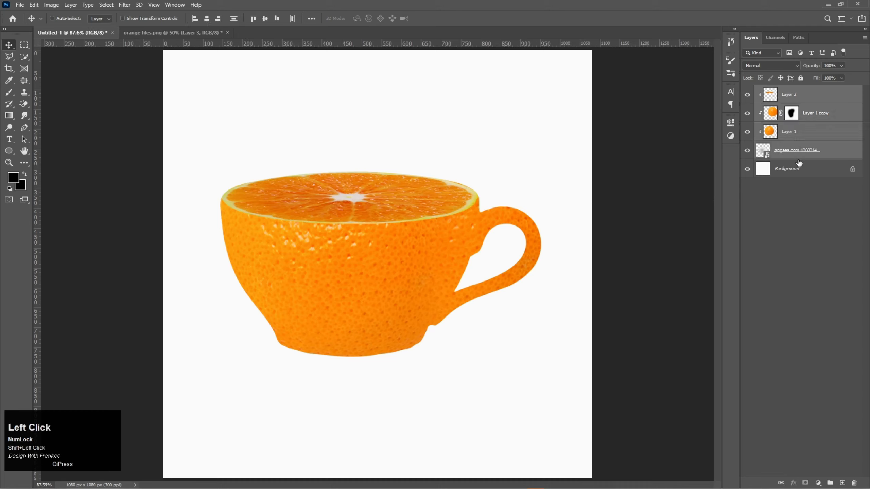
pyautogui.click(826, 482)
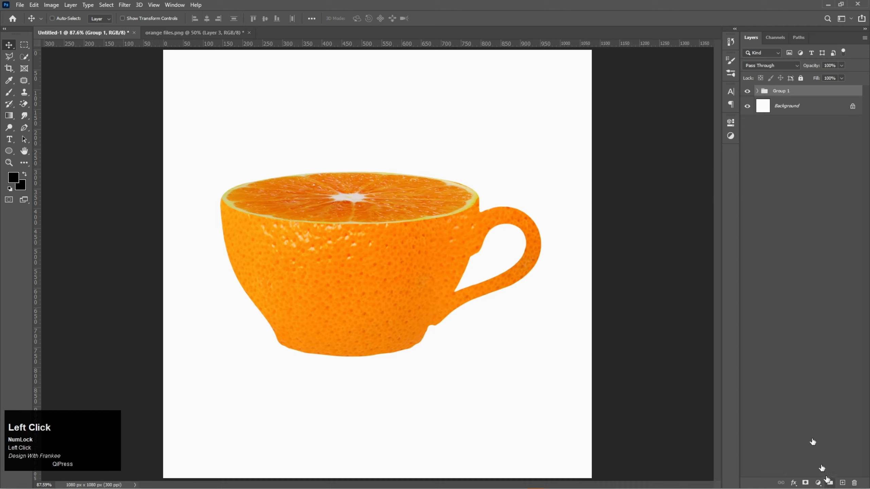
pyautogui.click(786, 146)
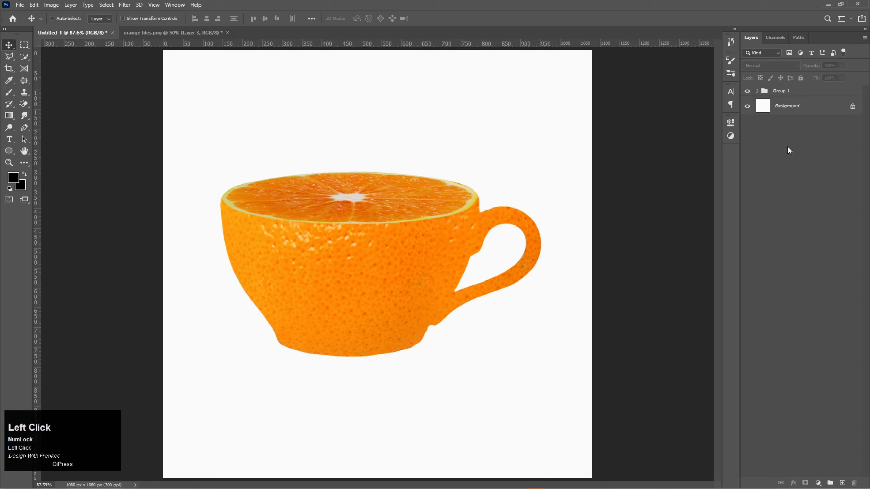
pyautogui.click(747, 90)
pyautogui.click(746, 90)
# Add a Levels adjustment clipped to Group 1, lowering the output white level and shifting the midtones to darken the cup
pyautogui.click(795, 92)
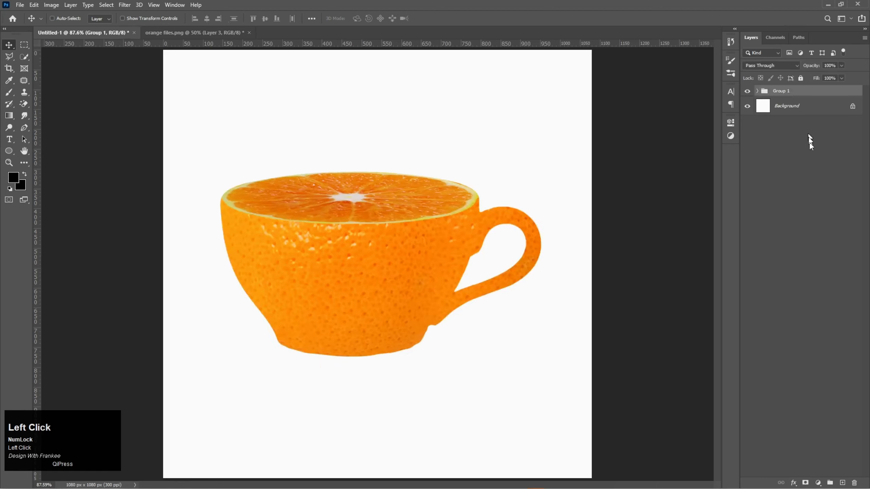
pyautogui.click(818, 482)
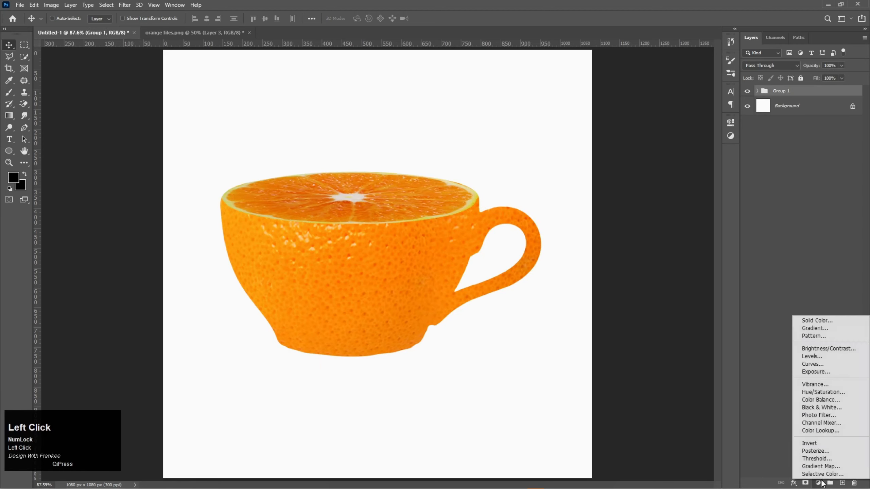
pyautogui.click(817, 356)
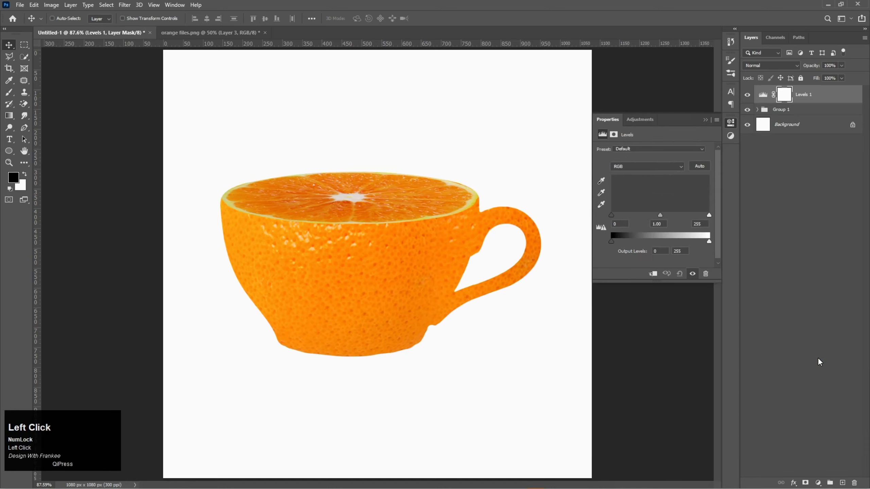
pyautogui.click(657, 274)
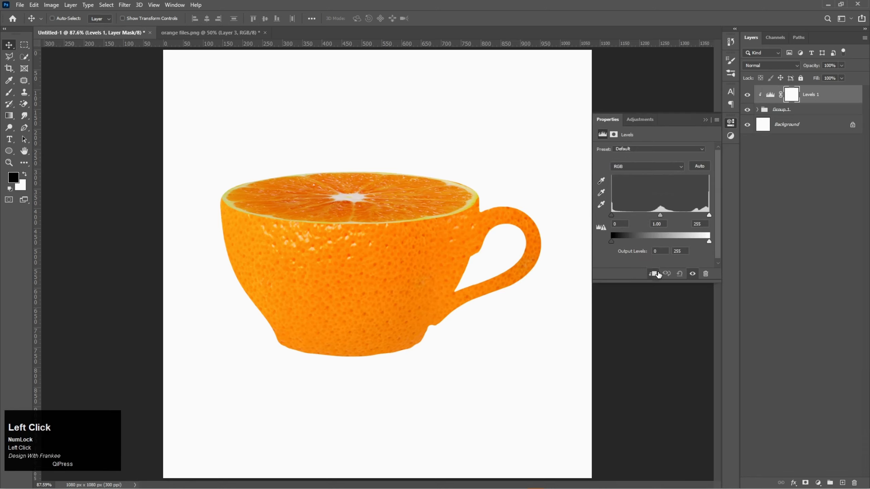
pyautogui.moveTo(710, 242); pyautogui.dragTo(683, 242)
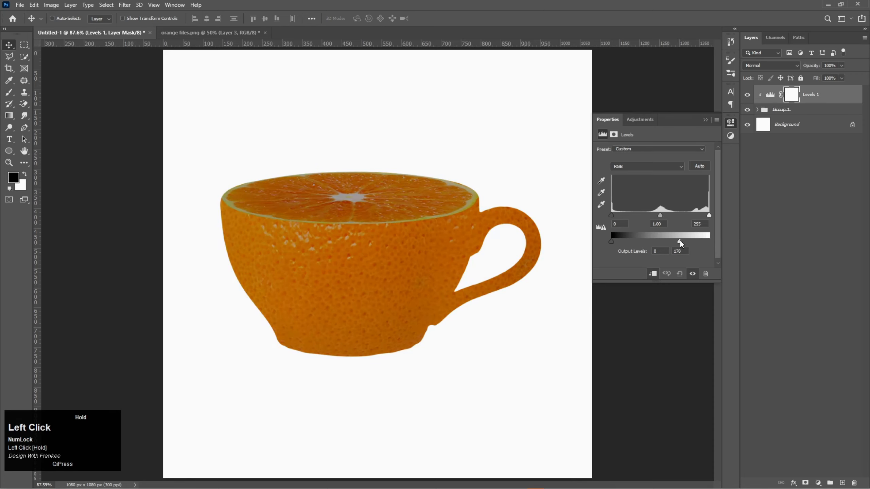
pyautogui.moveTo(685, 243); pyautogui.dragTo(661, 219)
pyautogui.click(705, 120)
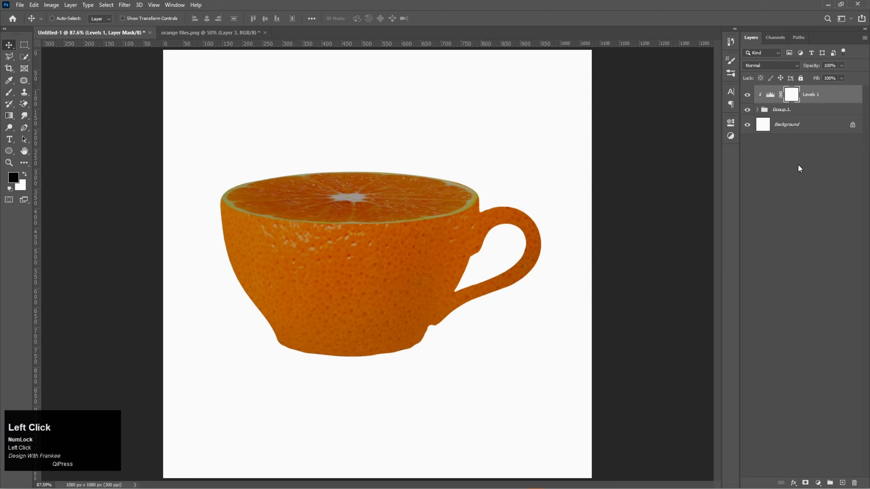
# Invert the Levels mask to black and prepare a soft round brush with white as the foreground color
pyautogui.hotkey('ctrl', 'i')
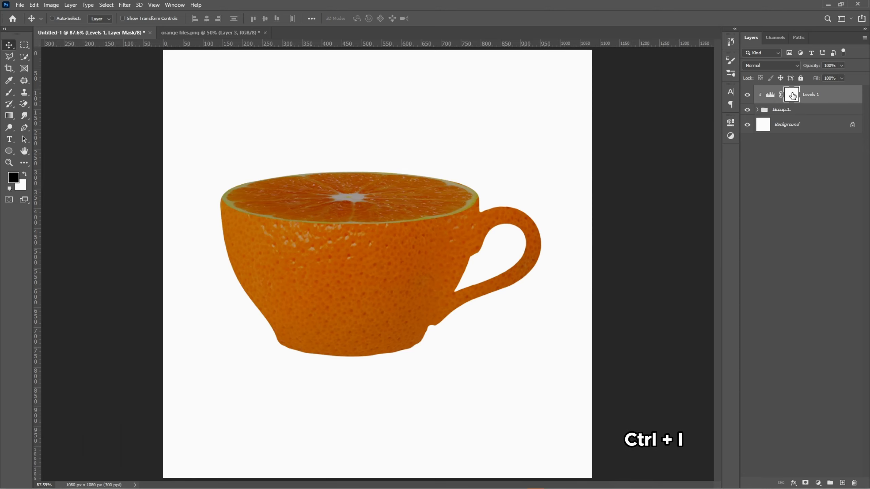
pyautogui.hotkey('ctrl', 'i')
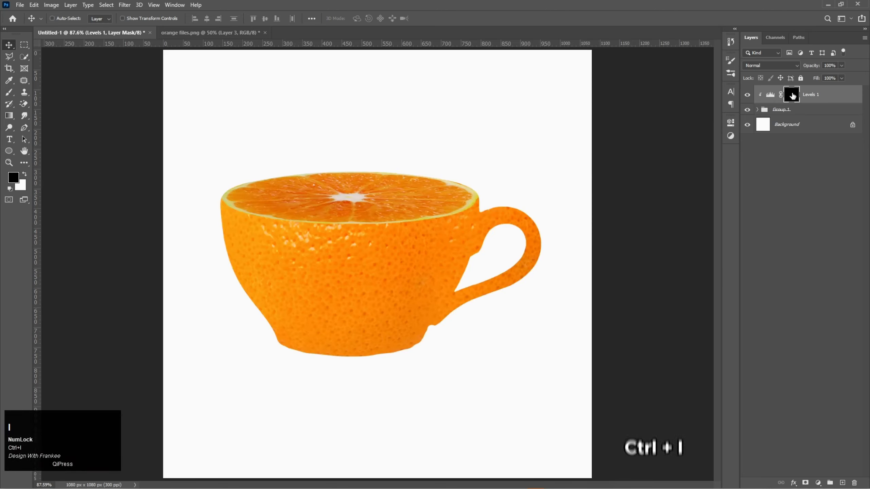
pyautogui.click(10, 92)
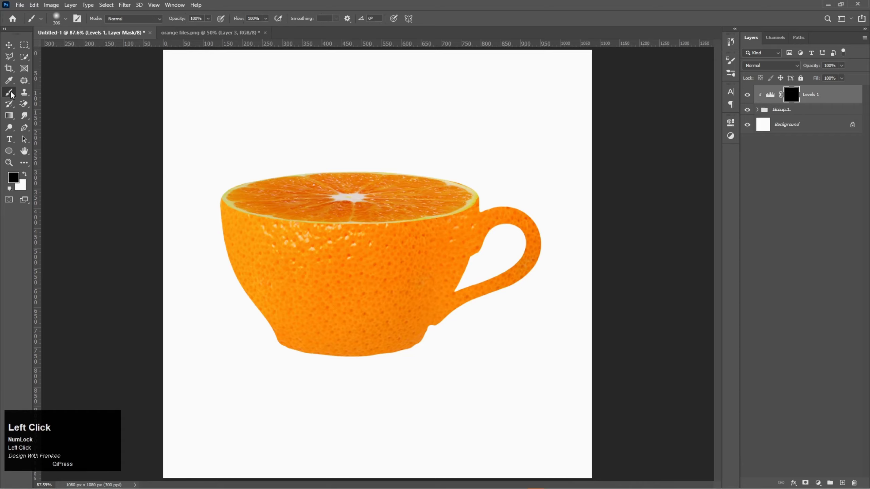
pyautogui.rightClick(414, 322)
pyautogui.doubleClick(439, 397)
pyautogui.click(25, 174)
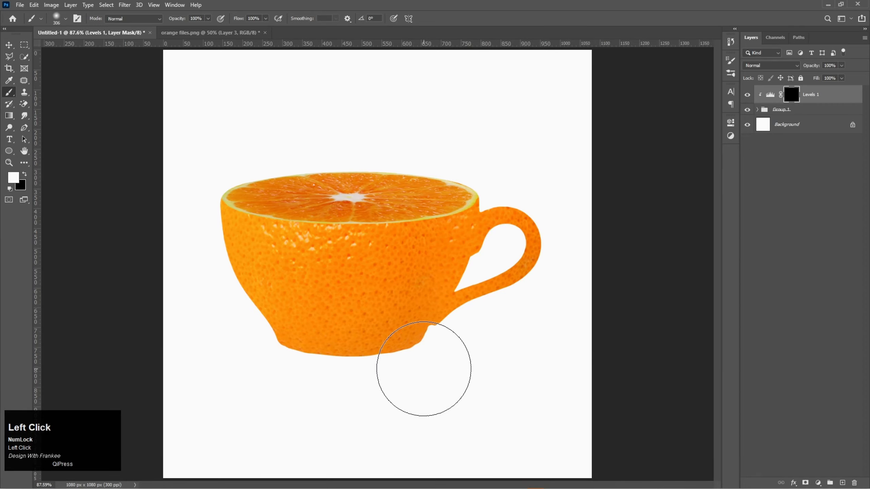
# Paint white on the Levels mask along the cup's base and lower right side to shade them
pyautogui.scroll(-2, 424, 374)
pyautogui.moveTo(423, 365)
pyautogui.mouseDown()
pyautogui.moveTo(311, 399)
pyautogui.moveTo(330, 379)
pyautogui.moveTo(410, 358)
pyautogui.moveTo(421, 338)
pyautogui.moveTo(413, 330)
pyautogui.moveTo(311, 394)
pyautogui.mouseUp()
pyautogui.scroll(3, 458, 352)
pyautogui.moveTo(466, 313); pyautogui.dragTo(405, 336)
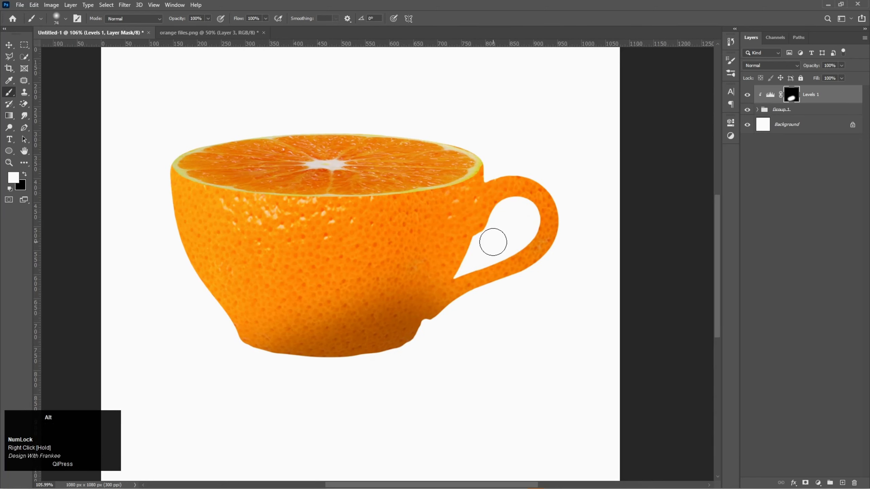
# Shade the handle's edges and the adjoining cup edge on the Levels mask using a 78 px brush with 0% hardness and 43% flow
pyautogui.moveTo(493, 242); pyautogui.dragTo(495, 243)
pyautogui.rightClick(499, 233)
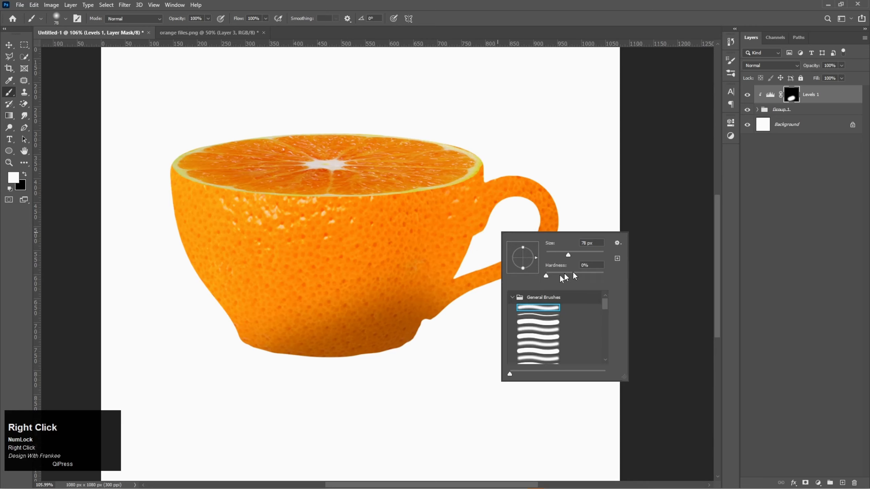
pyautogui.click(547, 277)
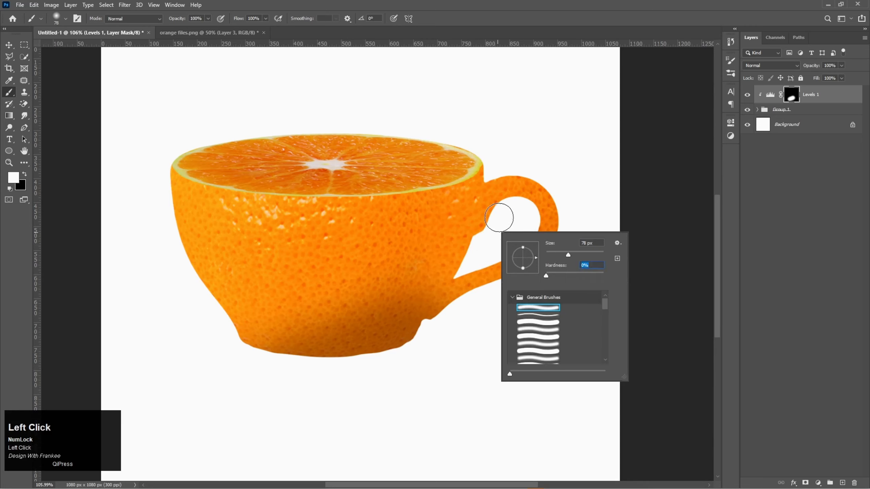
pyautogui.press('Return')
pyautogui.click(266, 19)
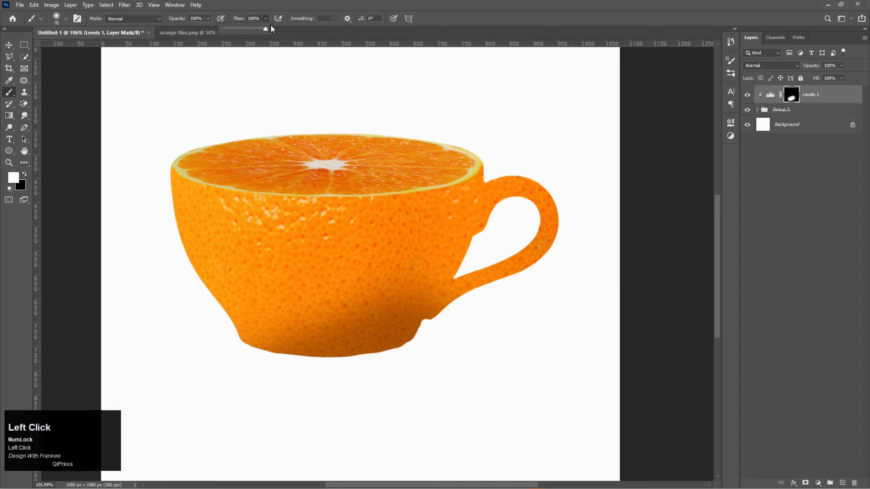
pyautogui.moveTo(266, 31); pyautogui.dragTo(252, 30)
pyautogui.moveTo(519, 215)
pyautogui.mouseDown()
pyautogui.moveTo(503, 219)
pyautogui.moveTo(467, 271)
pyautogui.moveTo(491, 214)
pyautogui.moveTo(518, 202)
pyautogui.moveTo(531, 208)
pyautogui.moveTo(522, 233)
pyautogui.moveTo(478, 263)
pyautogui.moveTo(534, 211)
pyautogui.moveTo(505, 201)
pyautogui.moveTo(444, 299)
pyautogui.moveTo(443, 324)
pyautogui.moveTo(482, 300)
pyautogui.mouseUp()
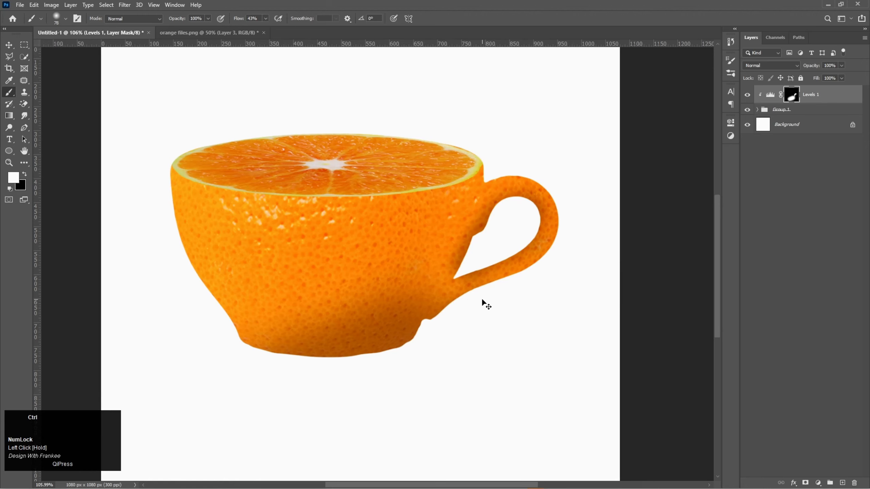
# Add a new empty layer directly above the Background, below the cup group
pyautogui.hotkey('ctrl', '0')
pyautogui.press('v')
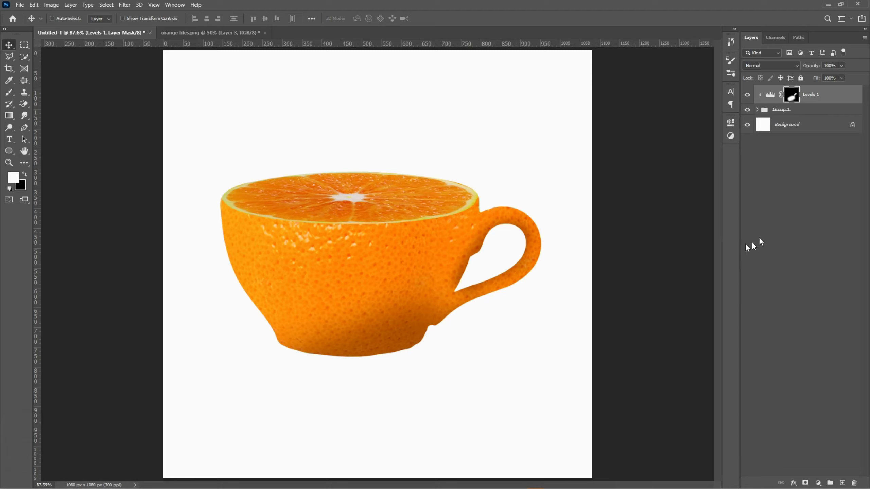
pyautogui.click(824, 125)
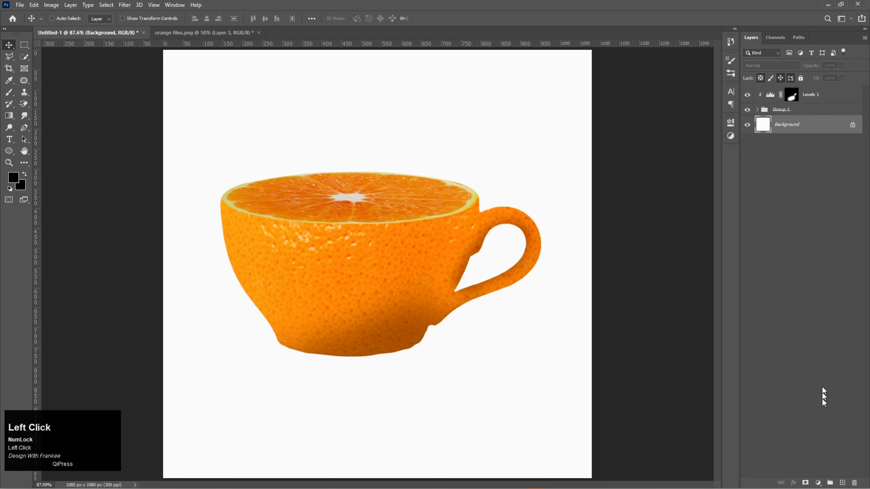
pyautogui.click(836, 483)
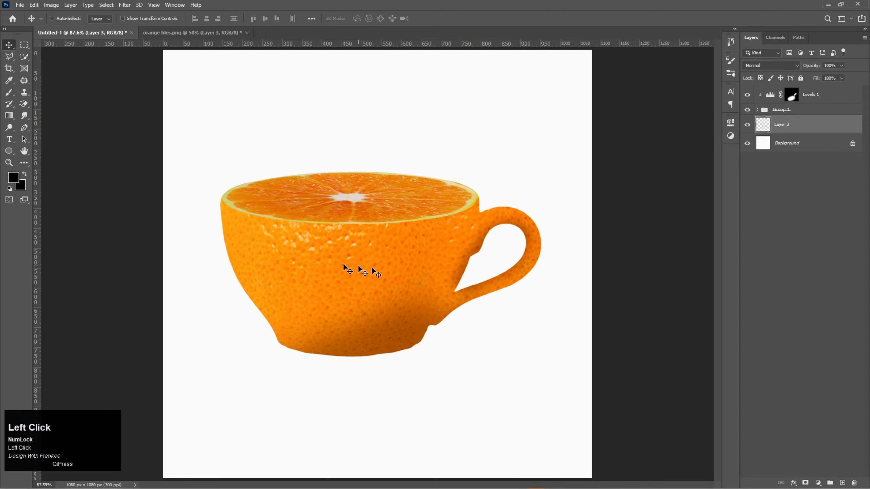
# Stamp a black contact shadow under the cup's base using a flattened soft 523 px brush at 100% flow
pyautogui.press('b')
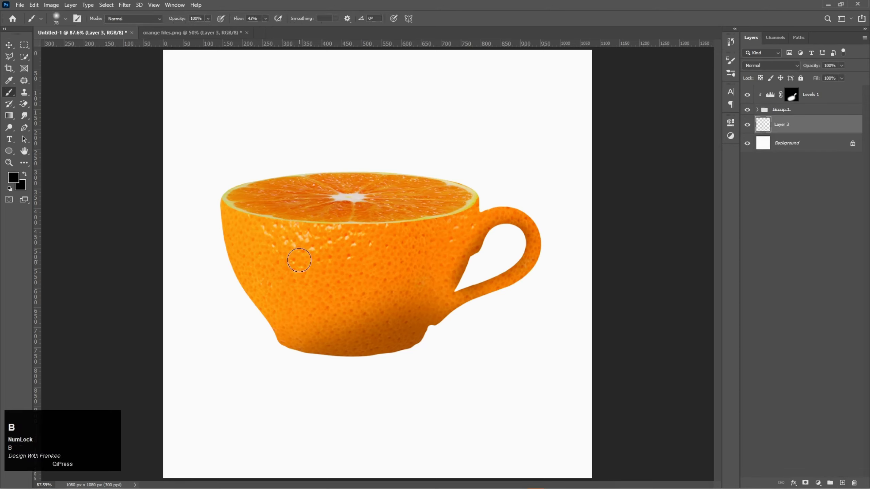
pyautogui.rightClick(341, 285)
pyautogui.doubleClick(370, 370)
pyautogui.moveTo(341, 357); pyautogui.dragTo(431, 362)
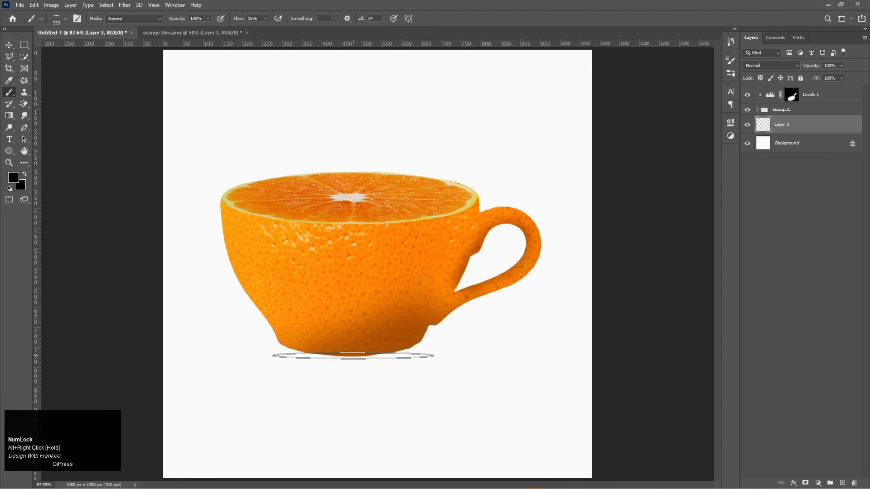
pyautogui.click(265, 19)
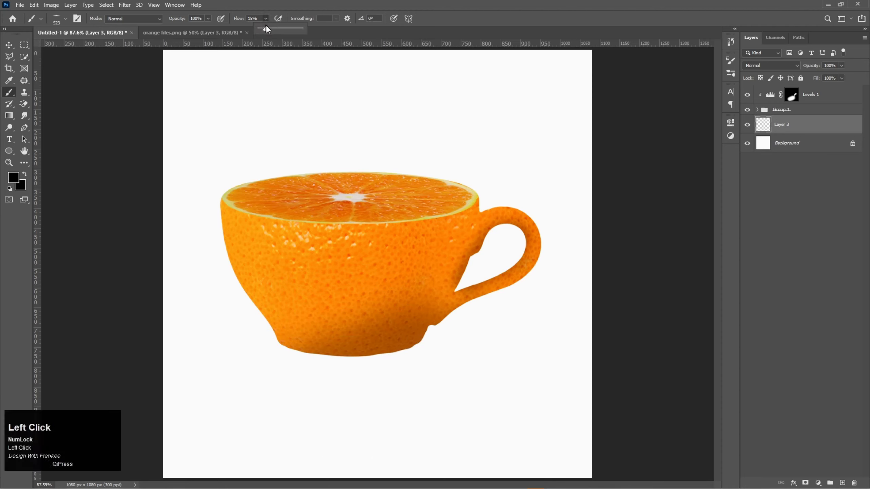
pyautogui.moveTo(265, 29); pyautogui.dragTo(301, 29)
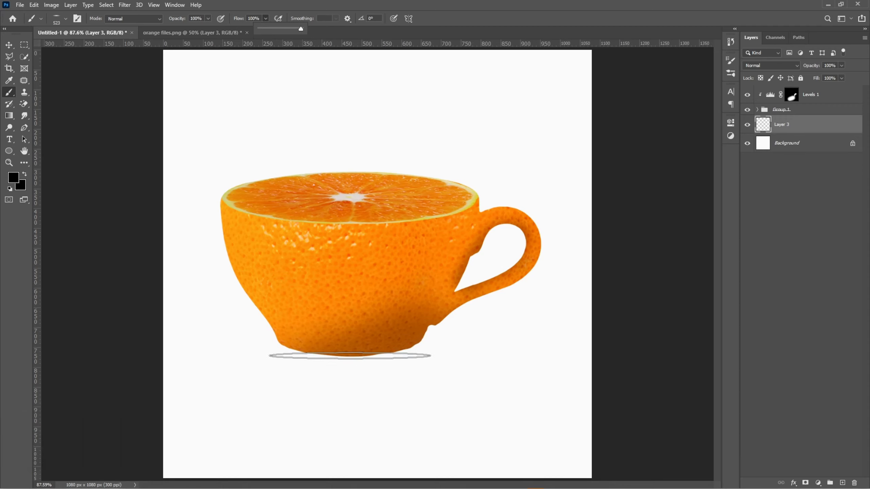
pyautogui.click(350, 355)
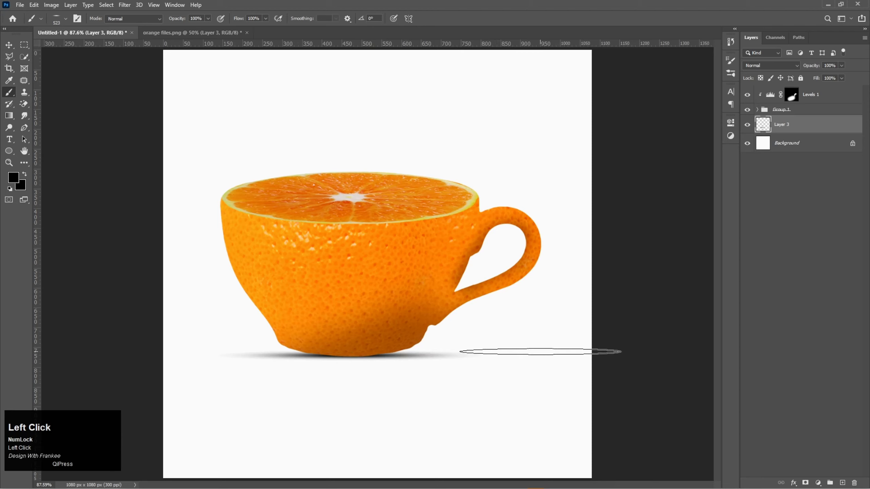
# Fine-tune the shadow's position beneath the cup and set its layer opacity to 80%
pyautogui.press('v')
pyautogui.moveTo(382, 356); pyautogui.dragTo(389, 356)
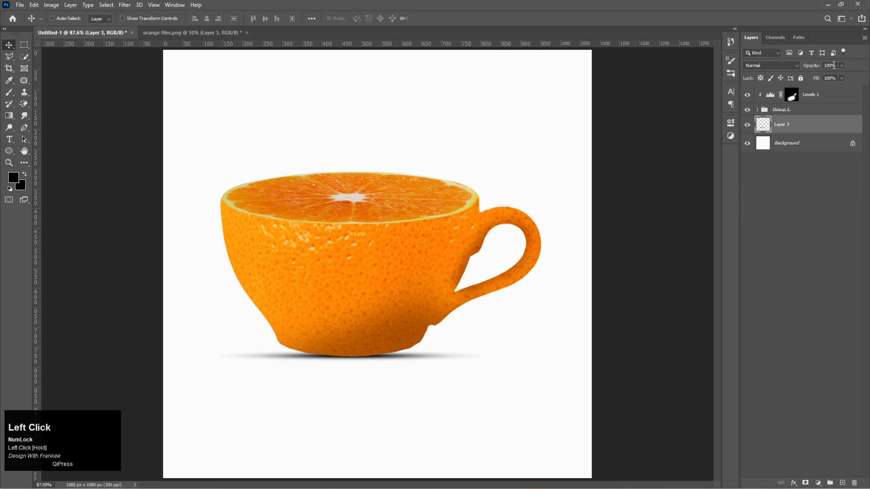
pyautogui.moveTo(833, 65); pyautogui.dragTo(825, 65)
pyautogui.write('80')
pyautogui.press('Return')
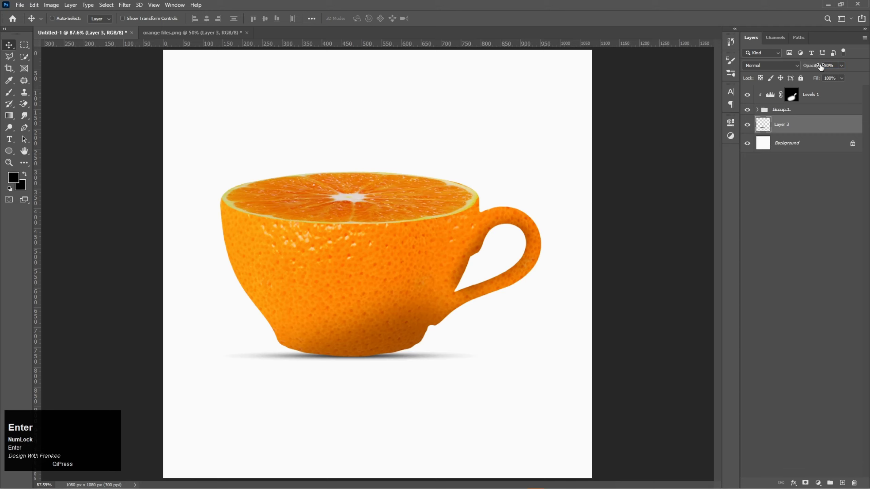
# Add a Gradient fill layer above the Background and load the Black, White preset from Basics
pyautogui.click(823, 96)
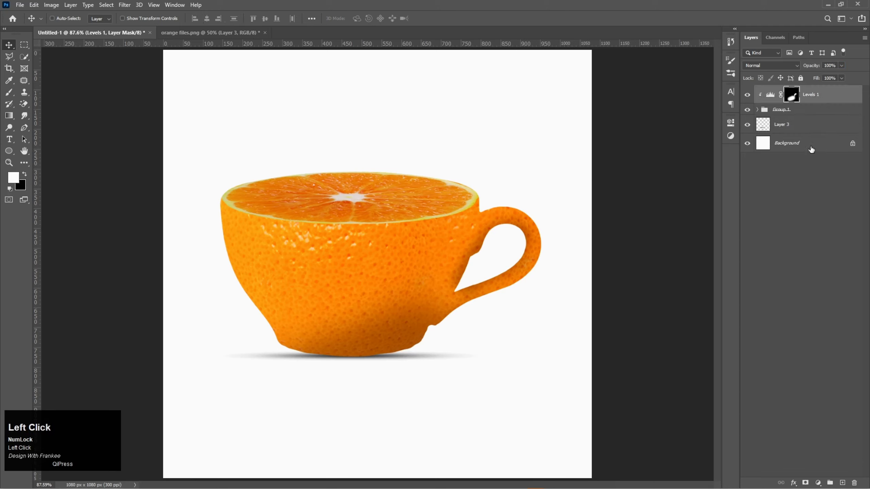
pyautogui.click(811, 149)
pyautogui.click(819, 483)
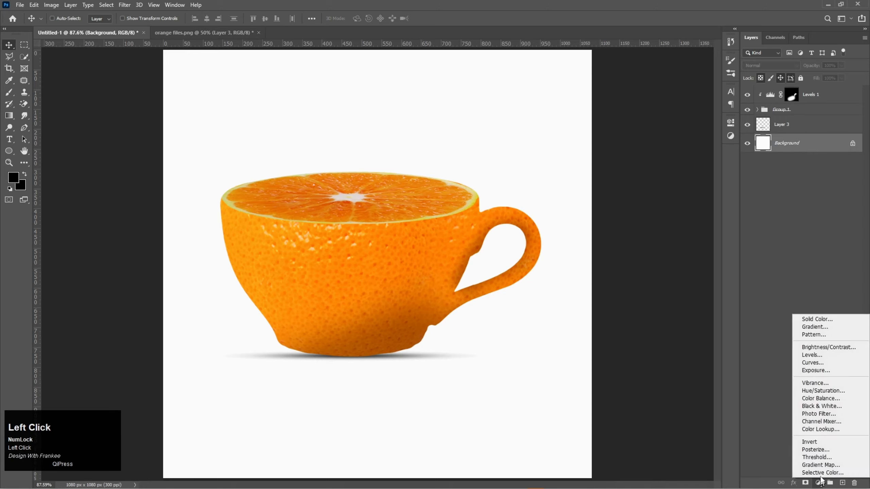
pyautogui.click(822, 327)
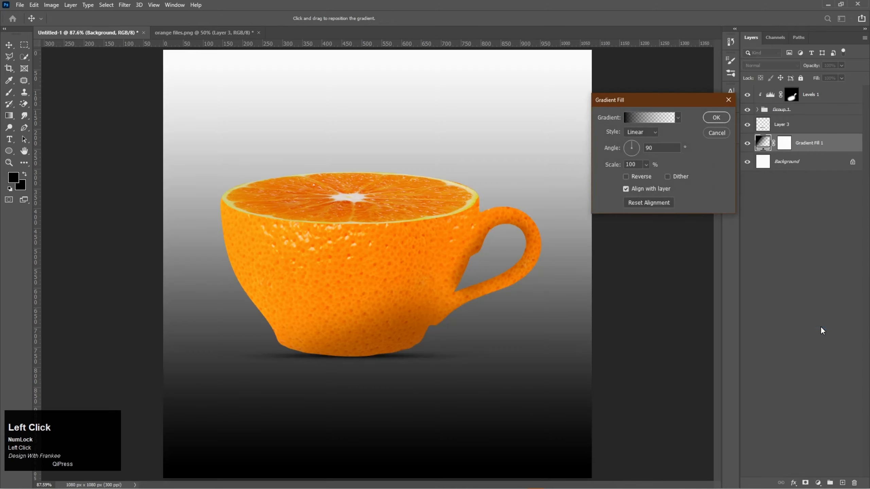
pyautogui.click(631, 121)
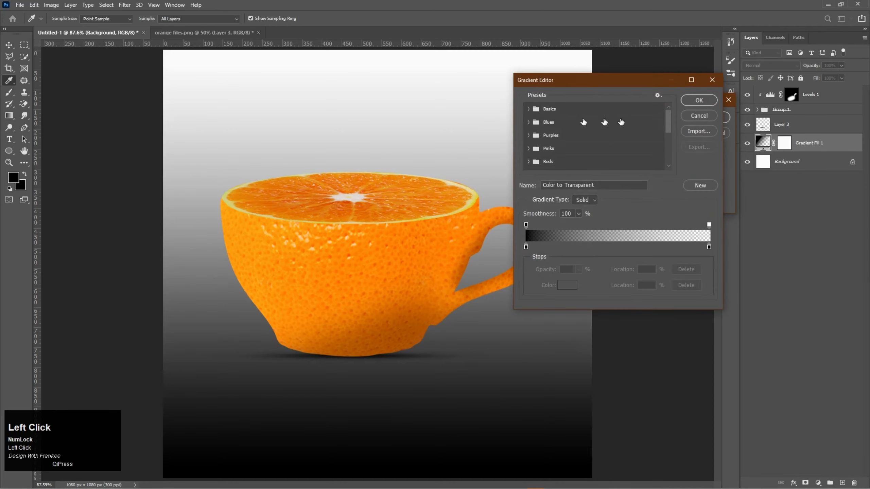
pyautogui.click(527, 109)
pyautogui.click(565, 122)
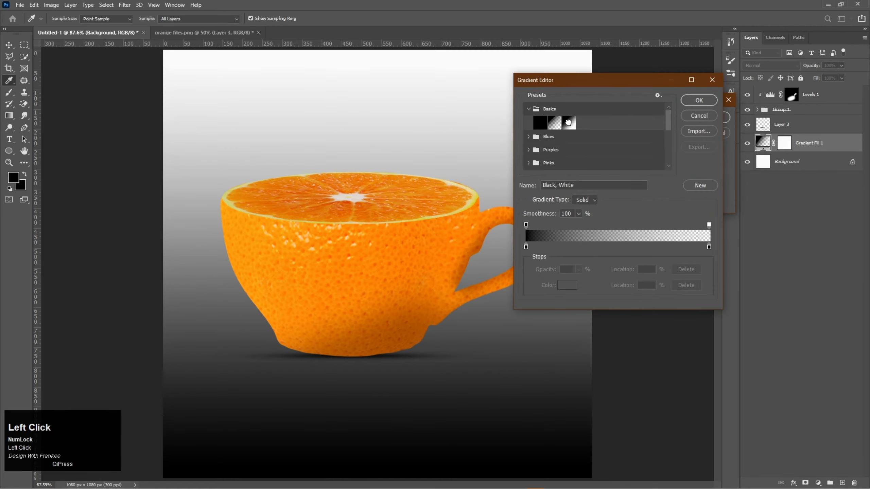
# Recolor the gradient's black stop to orange e27902, starting from a color sampled on the cup
pyautogui.click(526, 247)
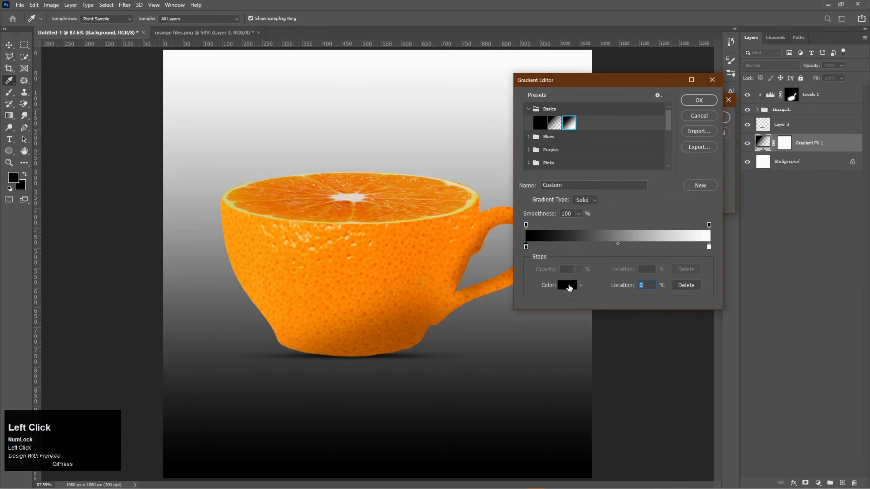
pyautogui.click(569, 288)
pyautogui.click(444, 292)
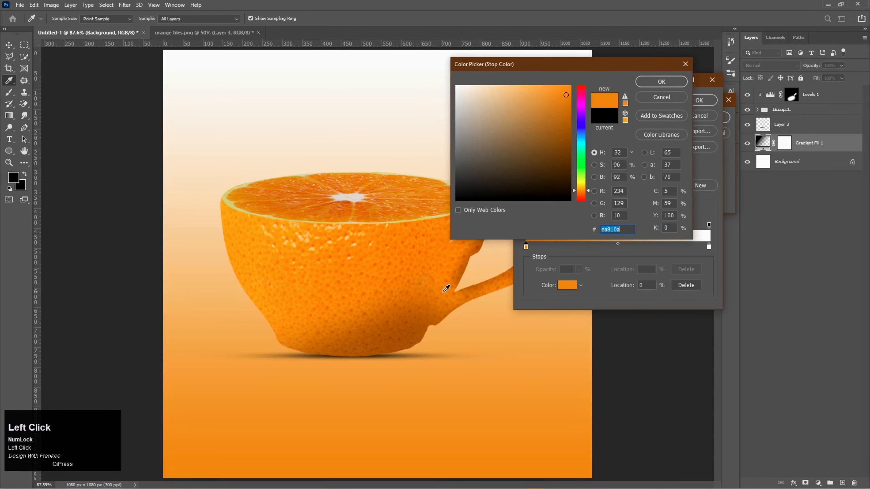
pyautogui.moveTo(566, 95); pyautogui.dragTo(570, 99)
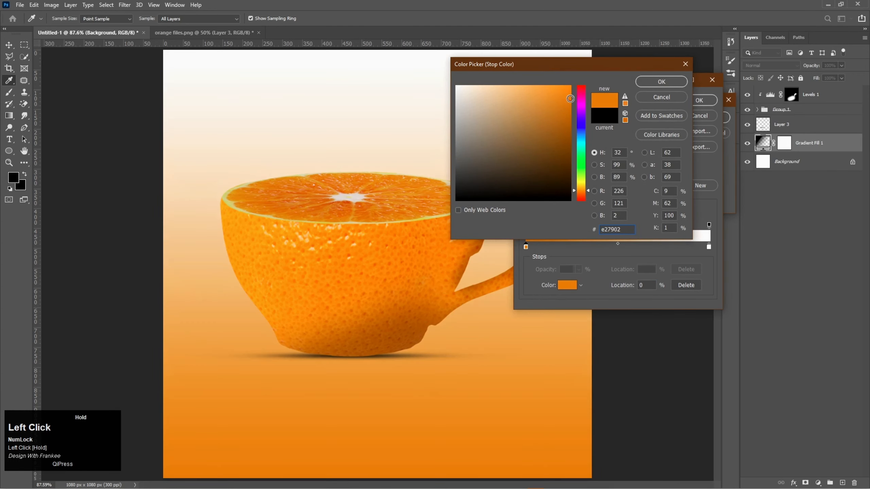
pyautogui.click(649, 84)
# Recolor the gradient's white stop to light orange ffaf34, starting from a cup sample, and accept the edited gradient
pyautogui.click(708, 247)
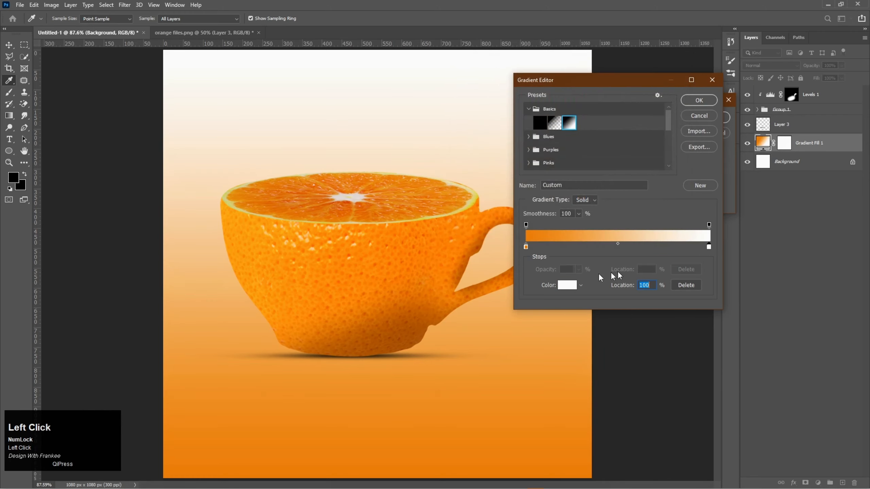
pyautogui.click(567, 284)
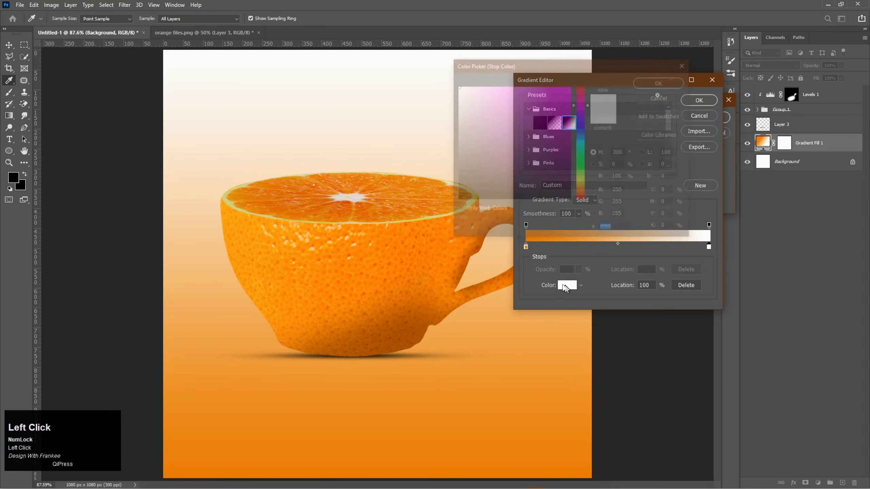
pyautogui.click(245, 238)
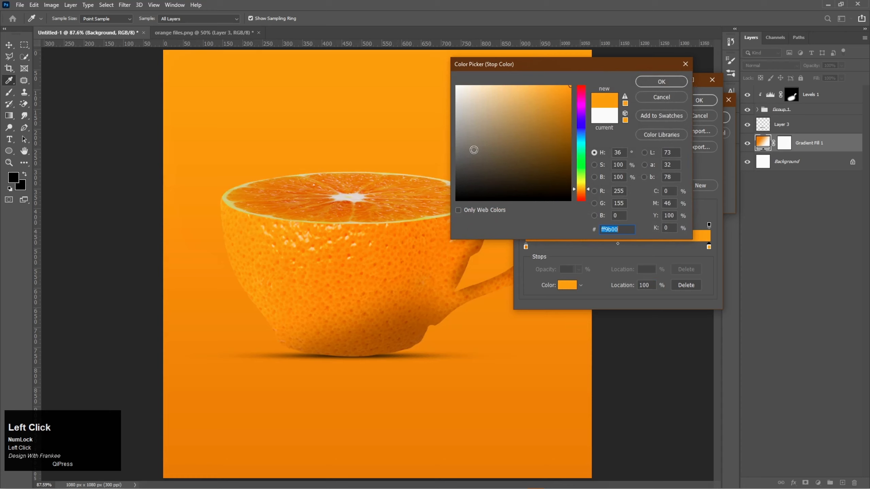
pyautogui.moveTo(558, 95)
pyautogui.mouseDown()
pyautogui.moveTo(563, 80)
pyautogui.moveTo(548, 83)
pyautogui.mouseUp()
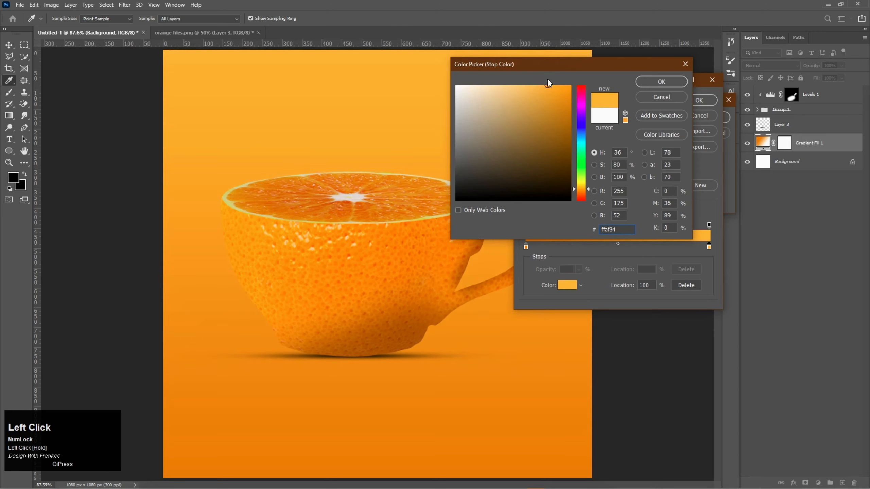
pyautogui.click(669, 83)
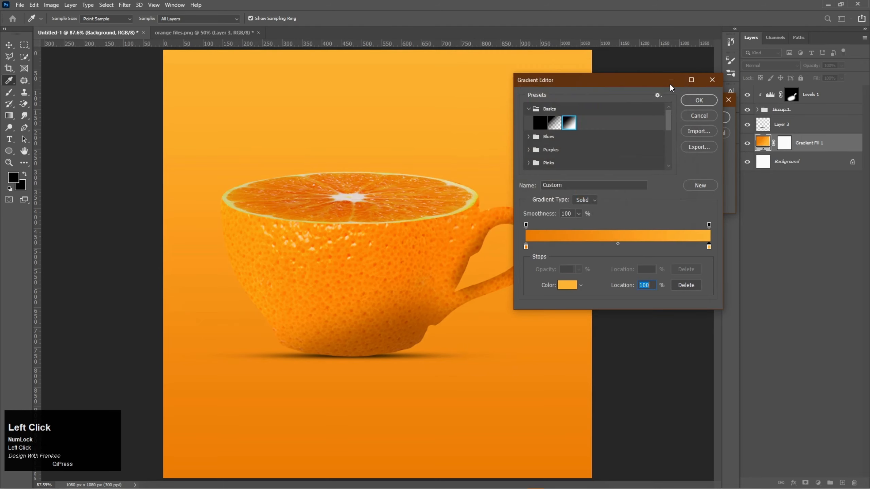
pyautogui.click(691, 100)
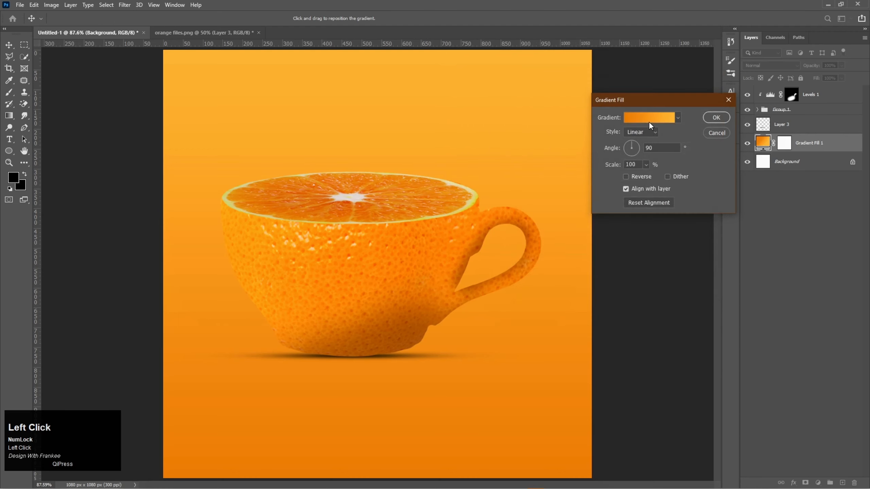
# Set the gradient fill's scale to 144% with Dither enabled and reposition it vertically on the canvas
pyautogui.click(646, 165)
pyautogui.moveTo(645, 177); pyautogui.dragTo(655, 176)
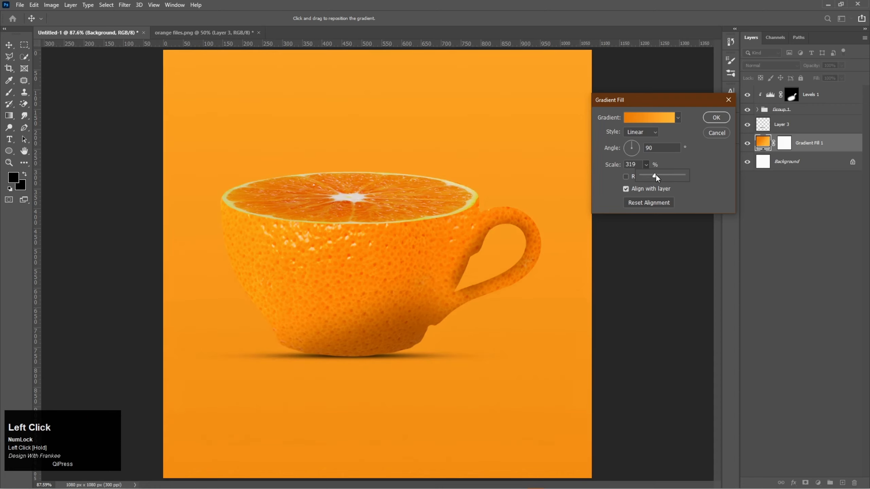
pyautogui.moveTo(652, 176); pyautogui.dragTo(647, 177)
pyautogui.moveTo(339, 272); pyautogui.dragTo(341, 219)
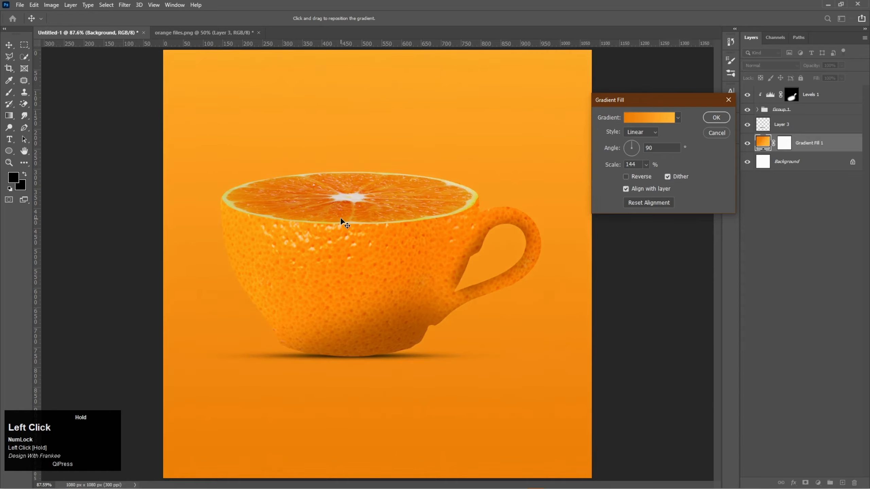
pyautogui.moveTo(346, 188); pyautogui.dragTo(355, 242)
pyautogui.click(718, 118)
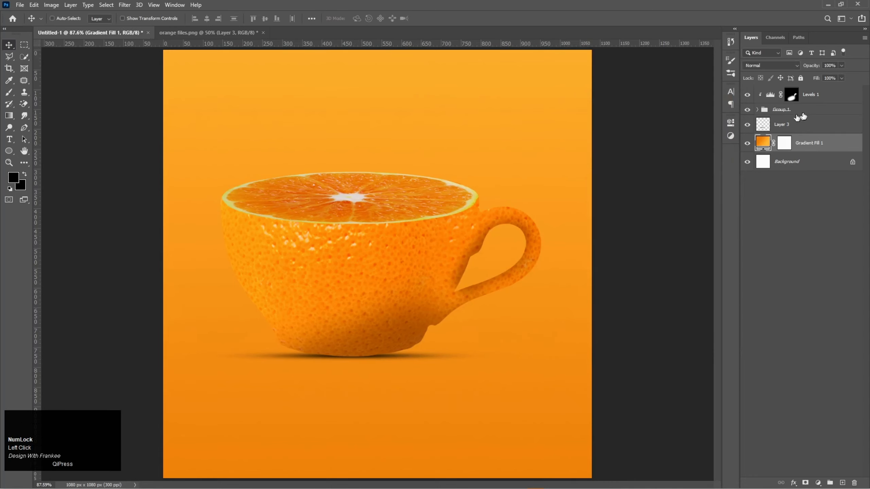
# Place the pngegg (1) orange wedges image above Levels 1, scaled to about 18.37%, beside the cup's base below the handle
pyautogui.click(829, 99)
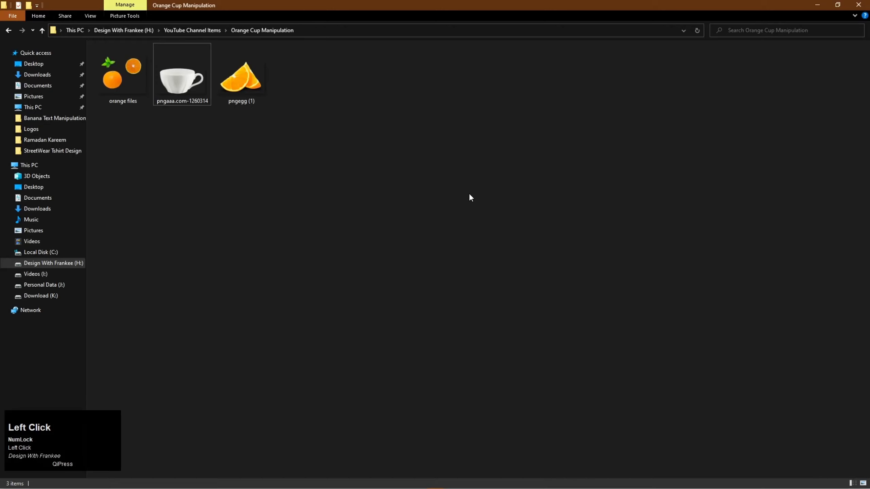
pyautogui.moveTo(240, 78); pyautogui.dragTo(640, 373)
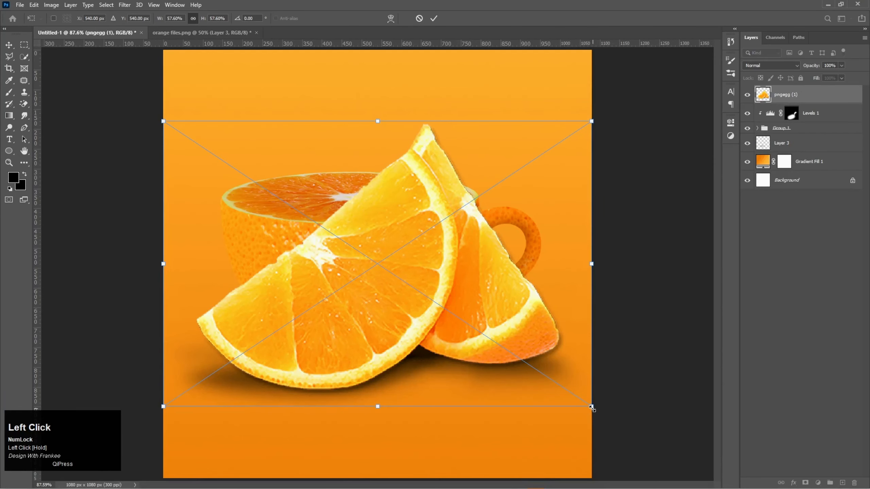
pyautogui.moveTo(592, 408); pyautogui.dragTo(432, 327)
pyautogui.moveTo(390, 269); pyautogui.dragTo(487, 332)
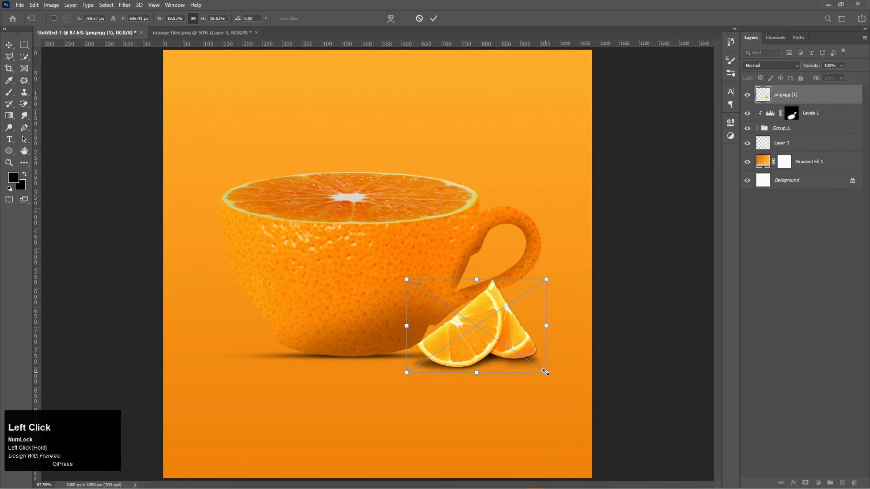
pyautogui.moveTo(546, 372)
pyautogui.mouseDown()
pyautogui.moveTo(529, 362)
pyautogui.moveTo(539, 369)
pyautogui.mouseUp()
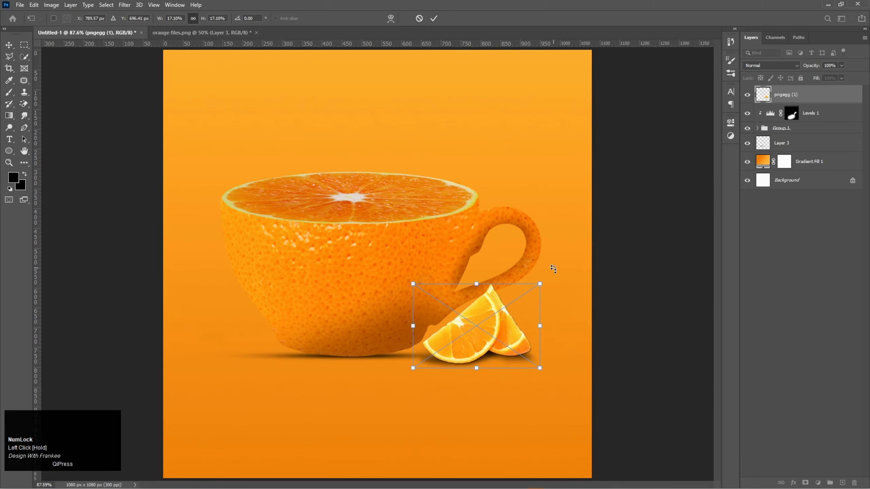
pyautogui.moveTo(551, 268); pyautogui.dragTo(540, 297)
pyautogui.moveTo(500, 357); pyautogui.dragTo(539, 383)
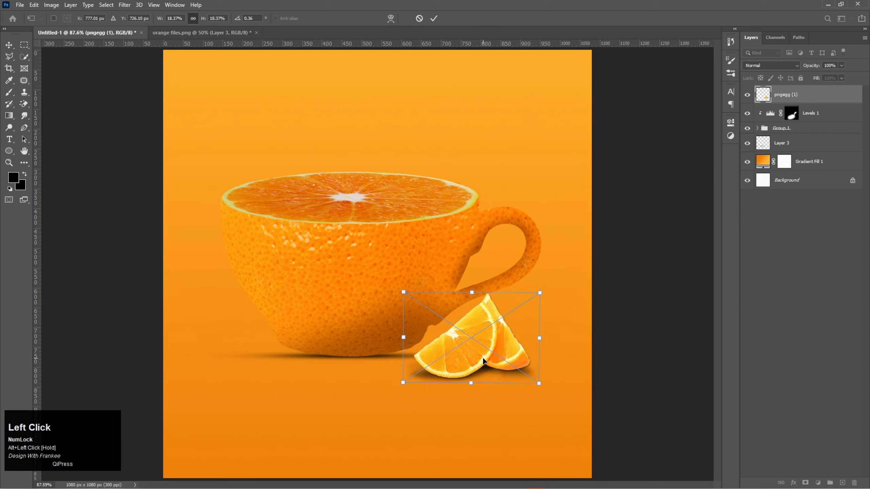
pyautogui.doubleClick(484, 366)
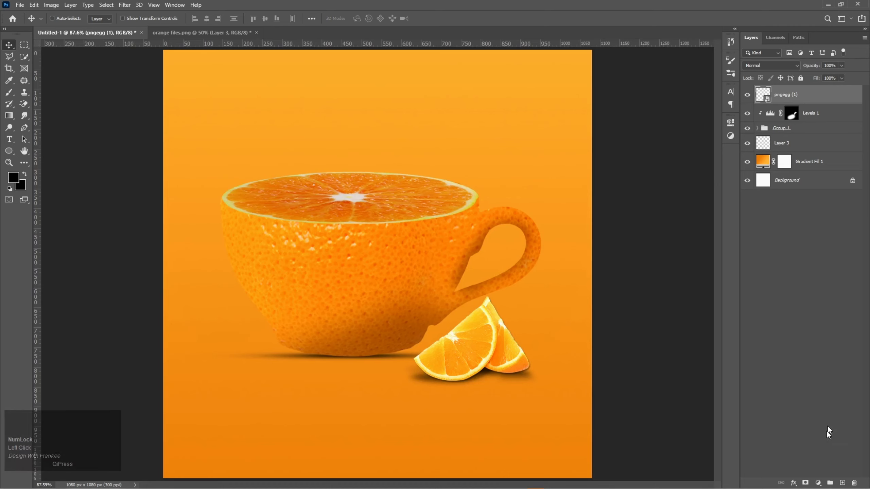
# Add a Levels adjustment above the orange wedges and clip it to the pngegg (1) layer
pyautogui.click(818, 483)
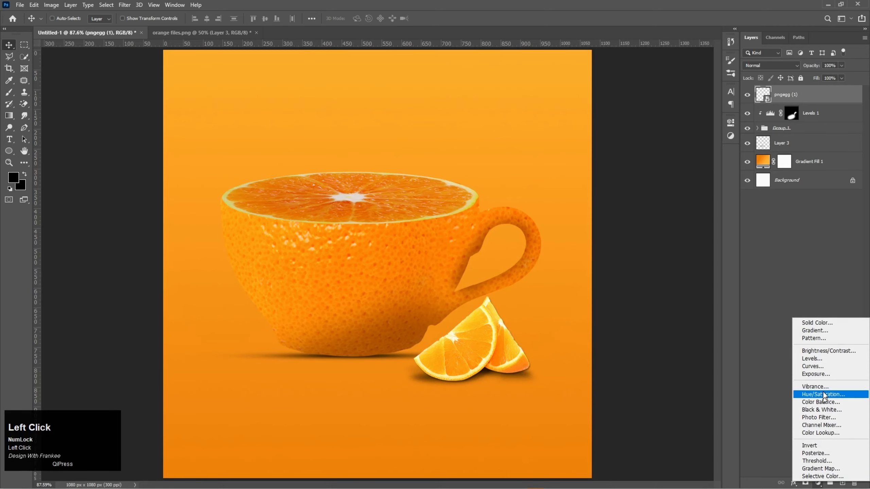
pyautogui.click(820, 361)
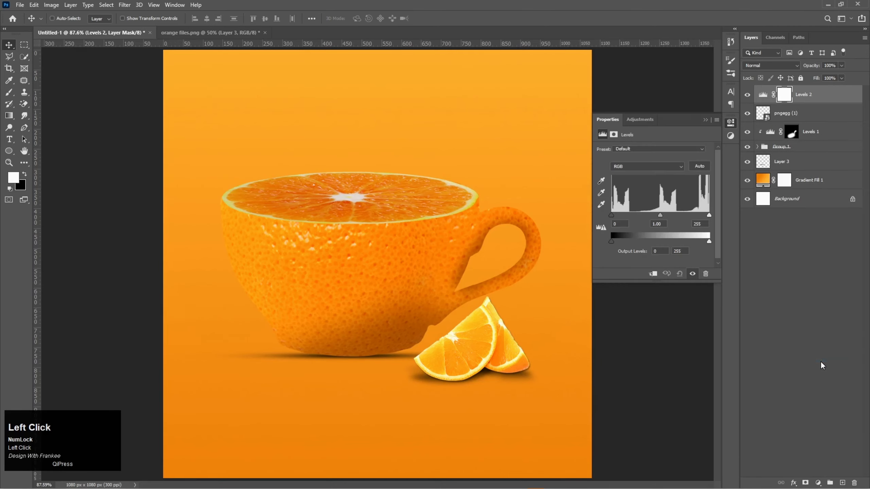
pyautogui.click(656, 275)
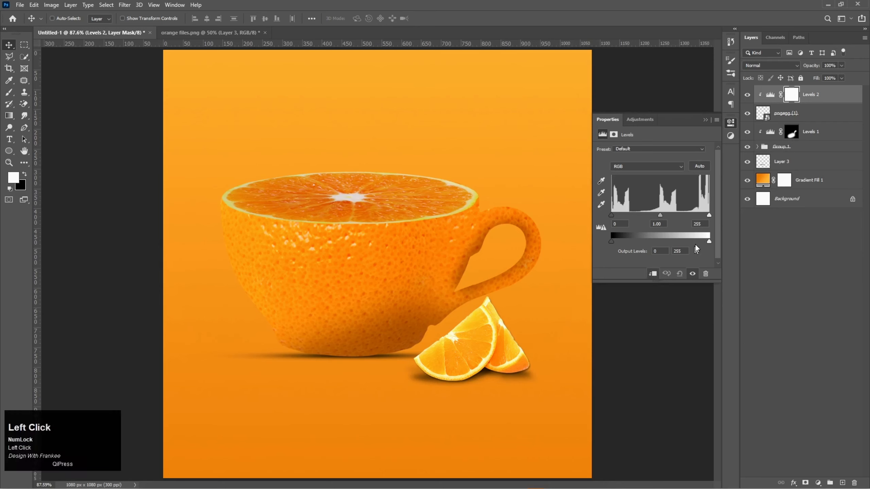
# Darken the wedges in the clipped Levels adjustment with midtones at 0.75 and output levels of about 19 to 214
pyautogui.moveTo(707, 242); pyautogui.dragTo(700, 242)
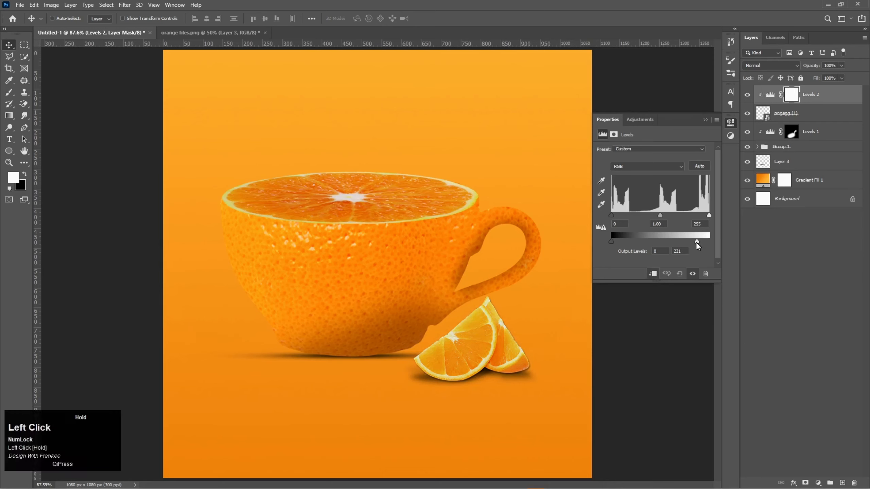
pyautogui.moveTo(660, 218)
pyautogui.mouseDown()
pyautogui.moveTo(695, 241)
pyautogui.moveTo(671, 218)
pyautogui.mouseUp()
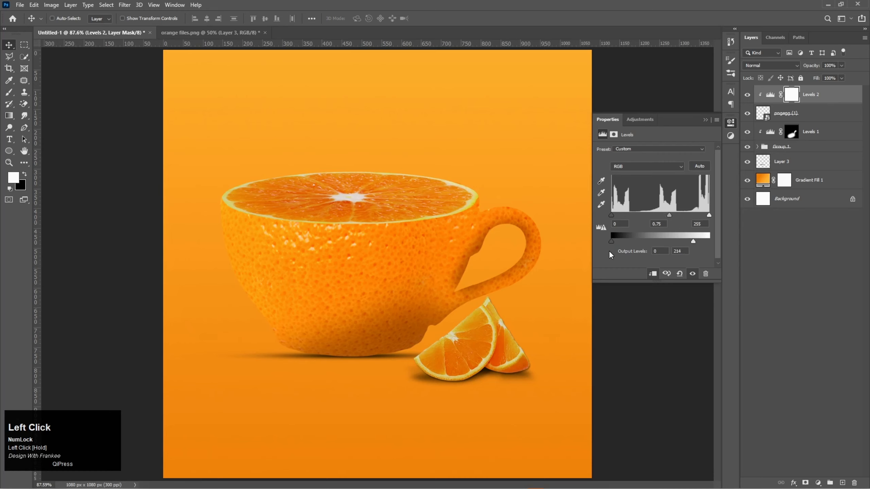
pyautogui.moveTo(611, 242); pyautogui.dragTo(614, 242)
pyautogui.moveTo(616, 246); pyautogui.dragTo(620, 246)
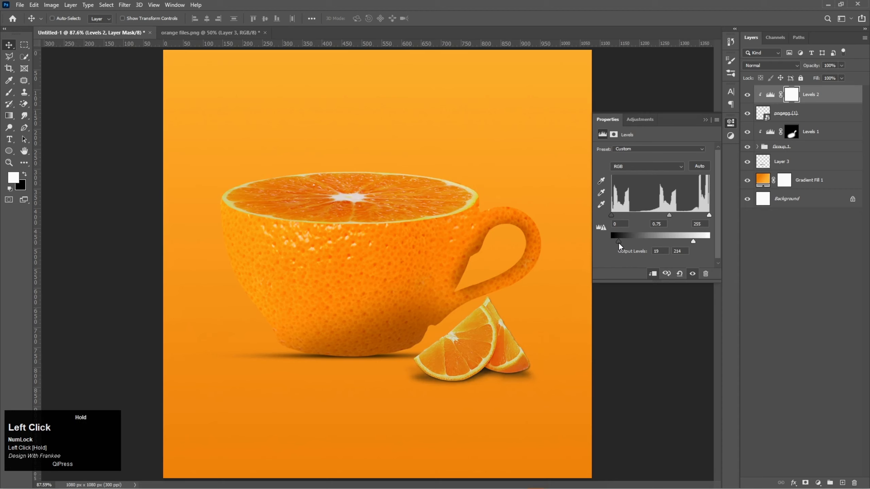
pyautogui.click(705, 120)
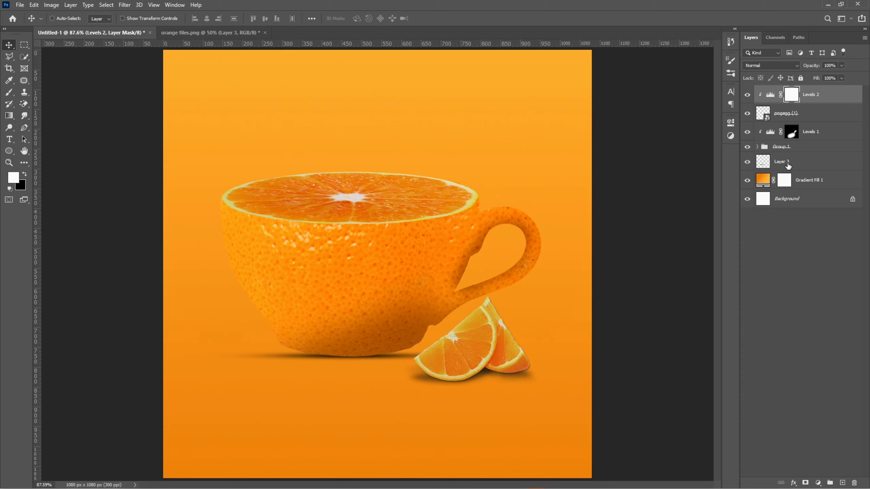
# Place the pngegg smoke image around the cup, scaled down slightly, and move its layer directly below Group 1
pyautogui.click(435, 482)
pyautogui.moveTo(301, 74); pyautogui.dragTo(409, 280)
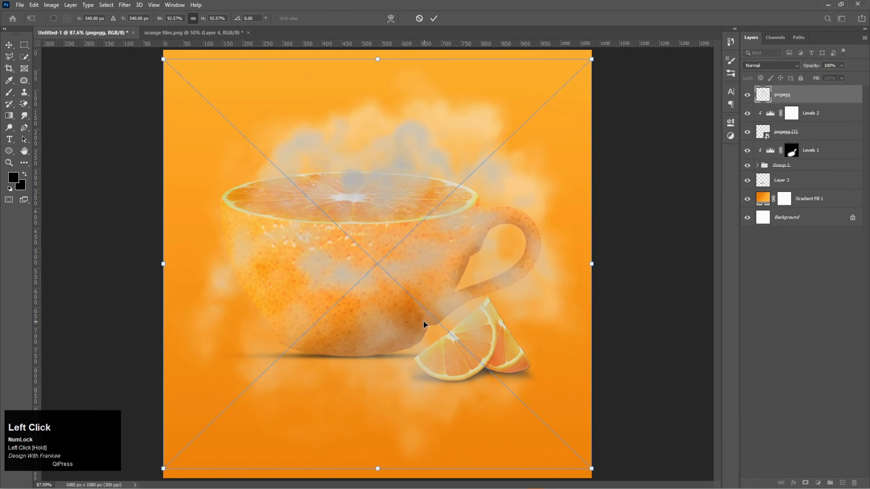
pyautogui.moveTo(424, 323); pyautogui.dragTo(411, 315)
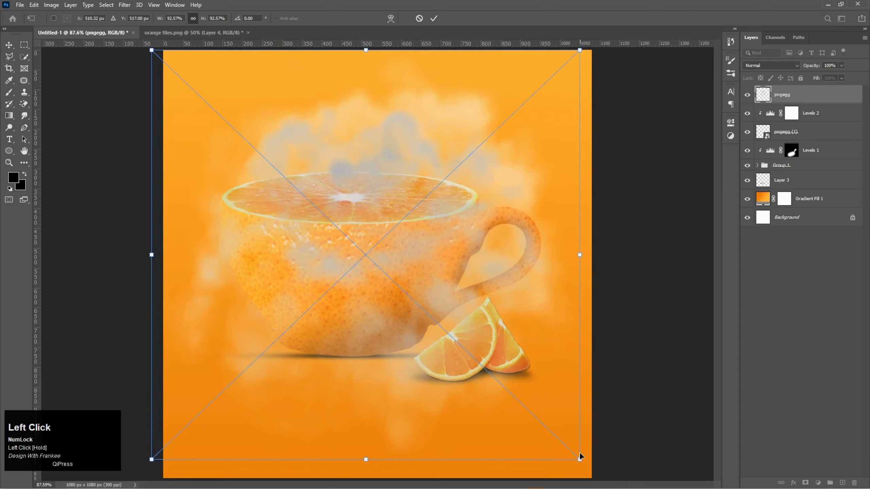
pyautogui.moveTo(580, 459); pyautogui.dragTo(557, 444)
pyautogui.doubleClick(428, 324)
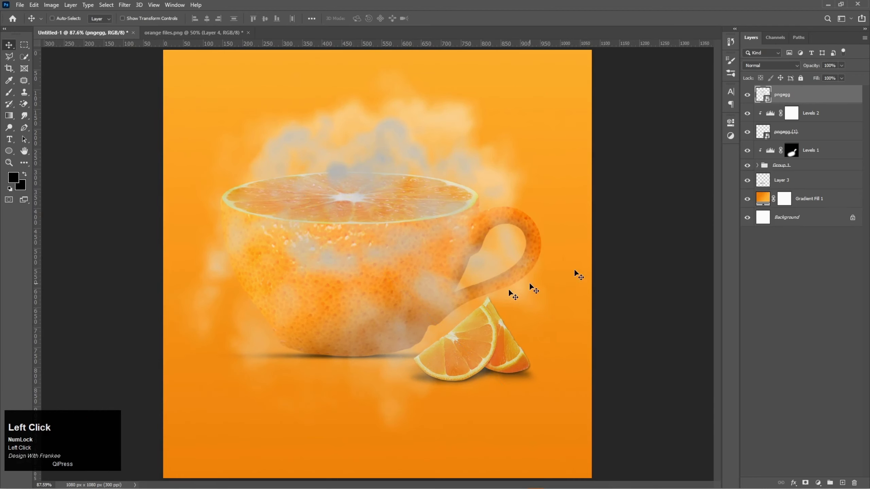
pyautogui.moveTo(801, 98); pyautogui.dragTo(803, 178)
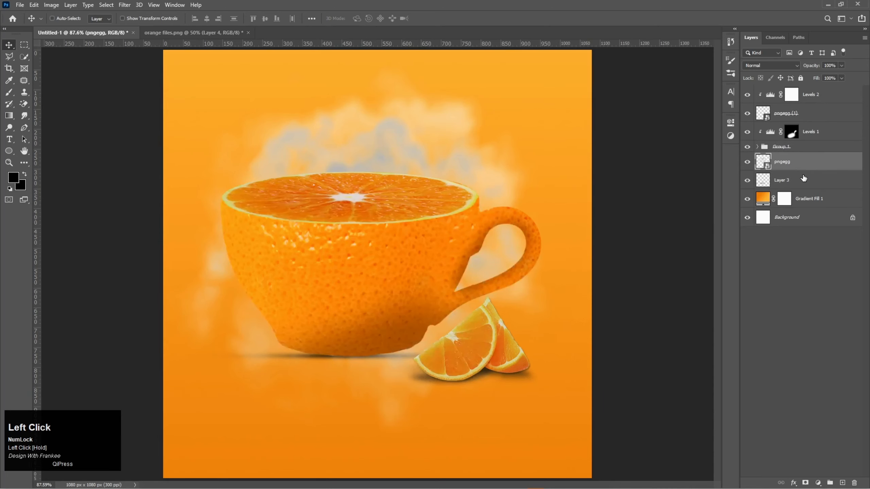
# Set the smoke layer's blend mode to Screen and its opacity to 40%
pyautogui.click(770, 69)
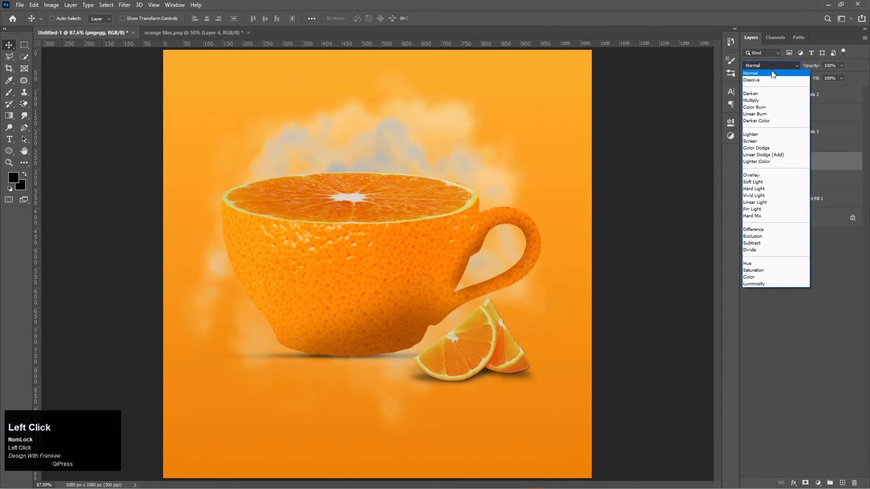
pyautogui.click(758, 141)
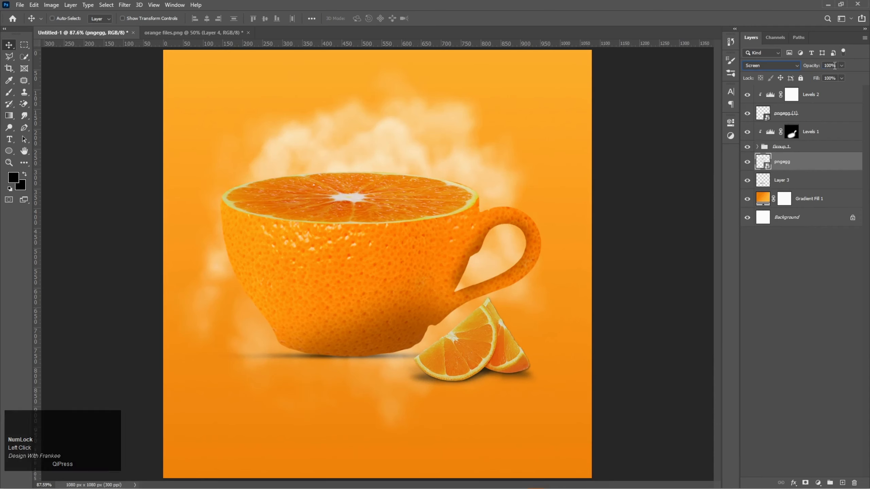
pyautogui.moveTo(834, 65); pyautogui.dragTo(820, 69)
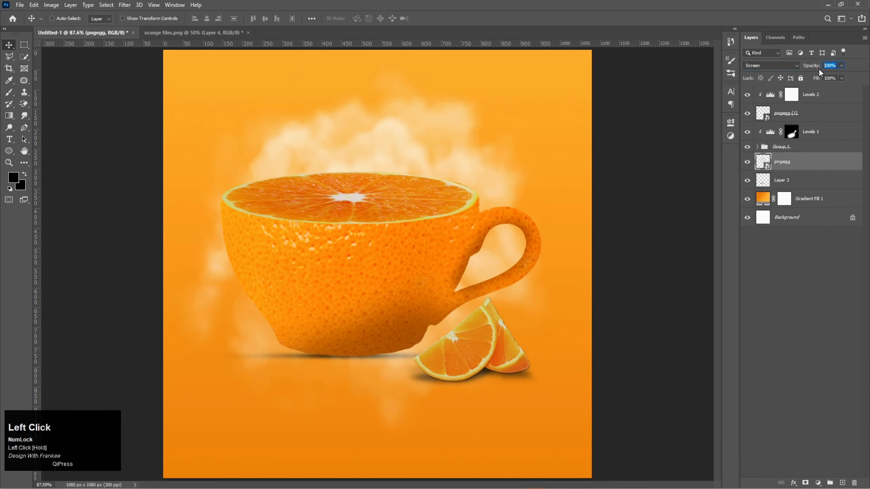
pyautogui.write('40')
pyautogui.press('Return')
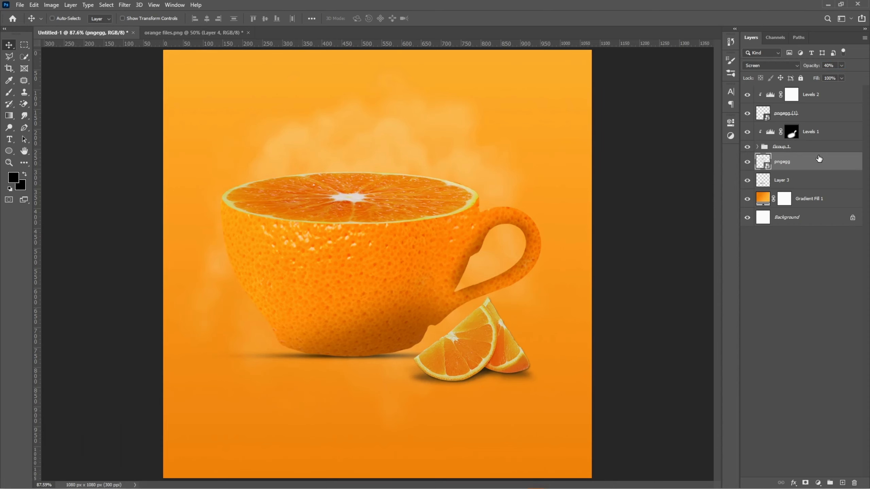
# Add a layer mask to the smoke and paint it black to hide the smoke beneath the cup and wedges, then deselect the layer
pyautogui.click(806, 479)
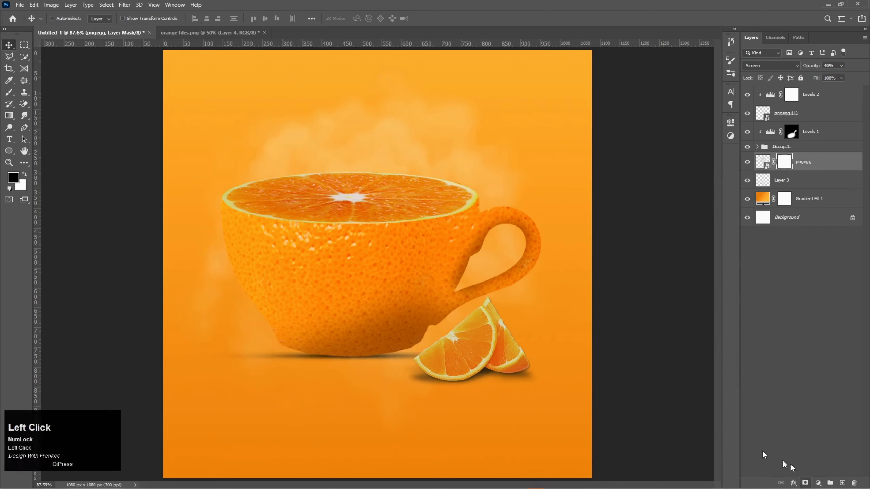
pyautogui.press('b')
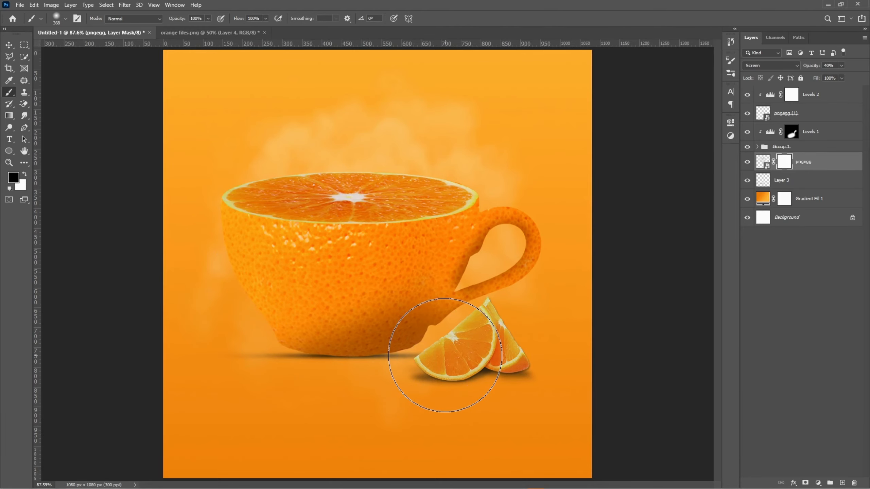
pyautogui.moveTo(445, 356)
pyautogui.mouseDown()
pyautogui.moveTo(436, 350)
pyautogui.moveTo(398, 368)
pyautogui.moveTo(310, 378)
pyautogui.moveTo(286, 363)
pyautogui.moveTo(443, 375)
pyautogui.moveTo(498, 356)
pyautogui.moveTo(530, 359)
pyautogui.moveTo(441, 366)
pyautogui.moveTo(399, 359)
pyautogui.mouseUp()
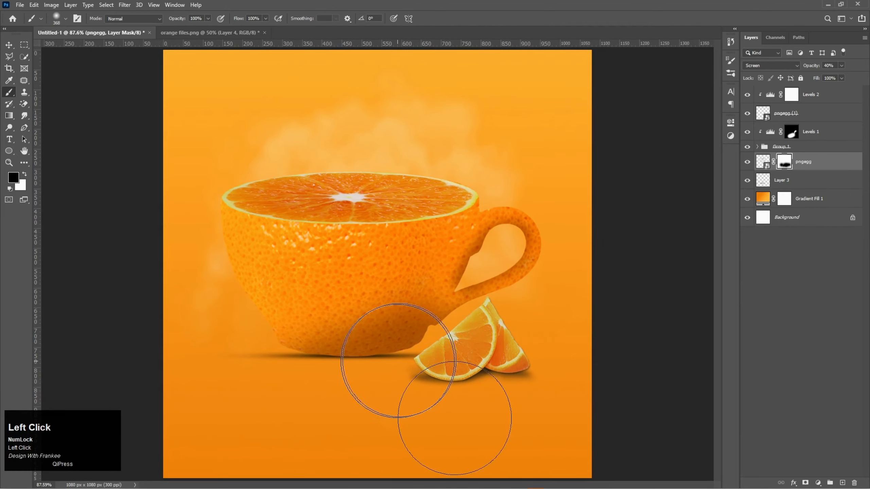
pyautogui.press('v')
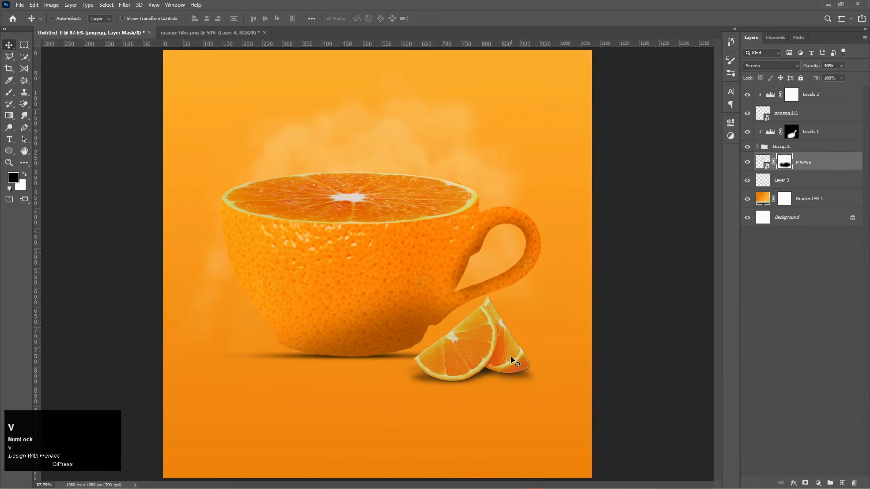
pyautogui.click(806, 344)
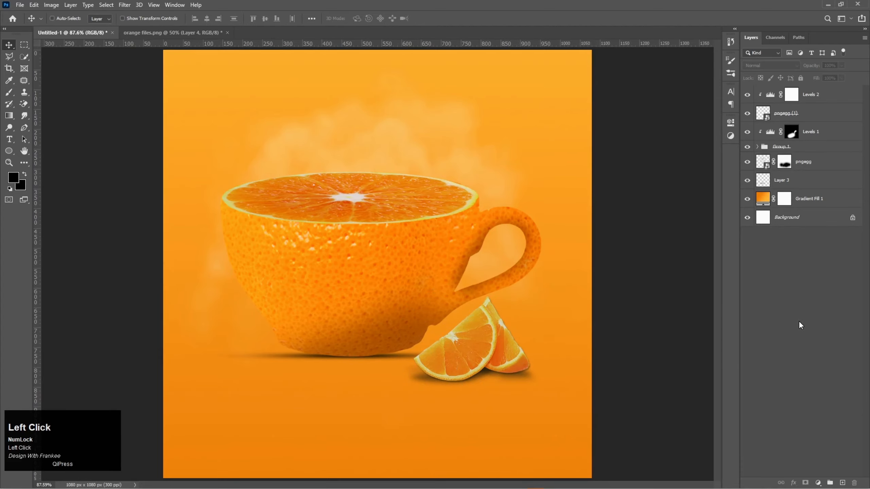